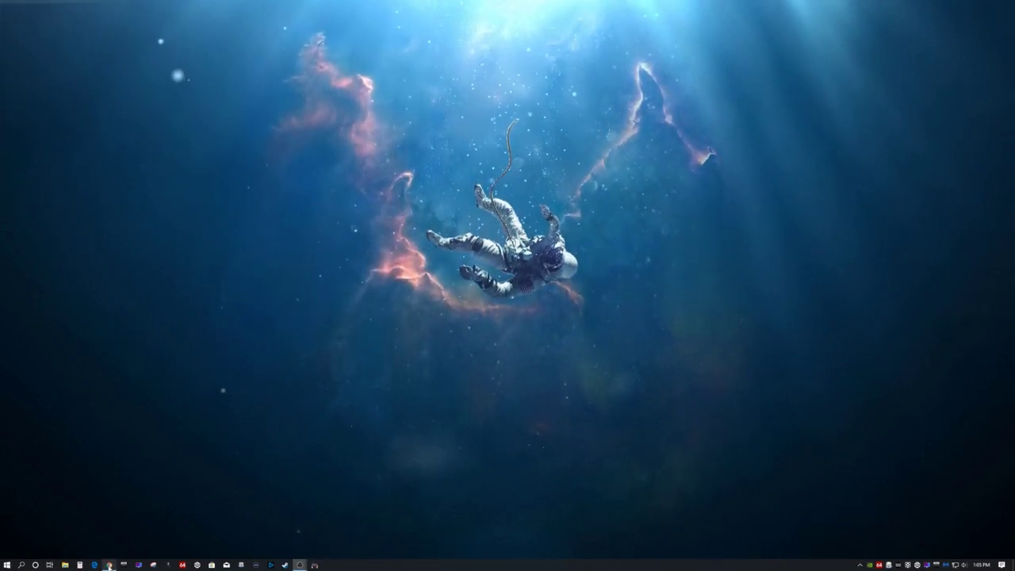
Review the AIDA64 trial versions on the downloads page in the browser, and minimize the browser.
left_click(110, 564)
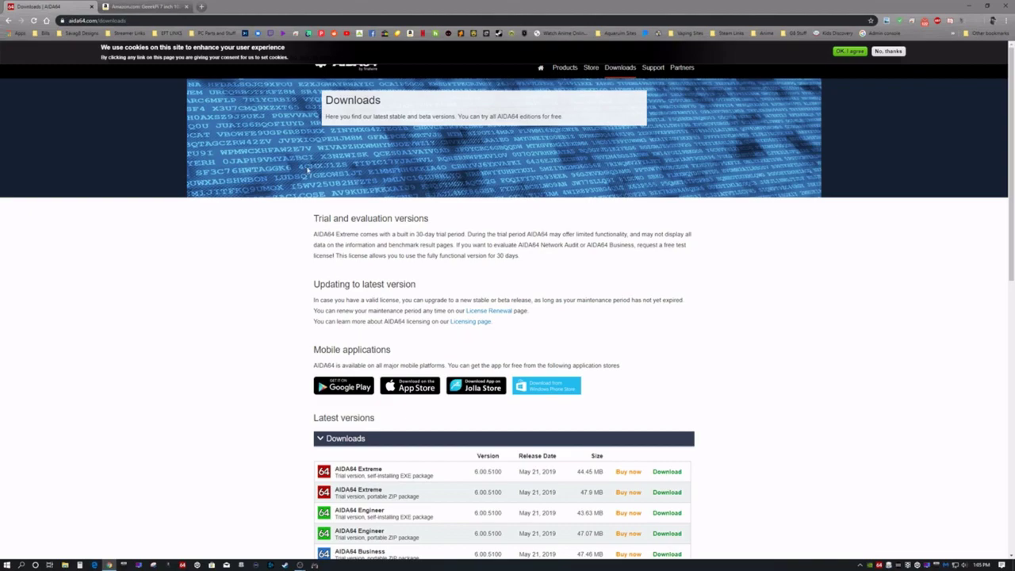
scroll(655, 320, "down", 1)
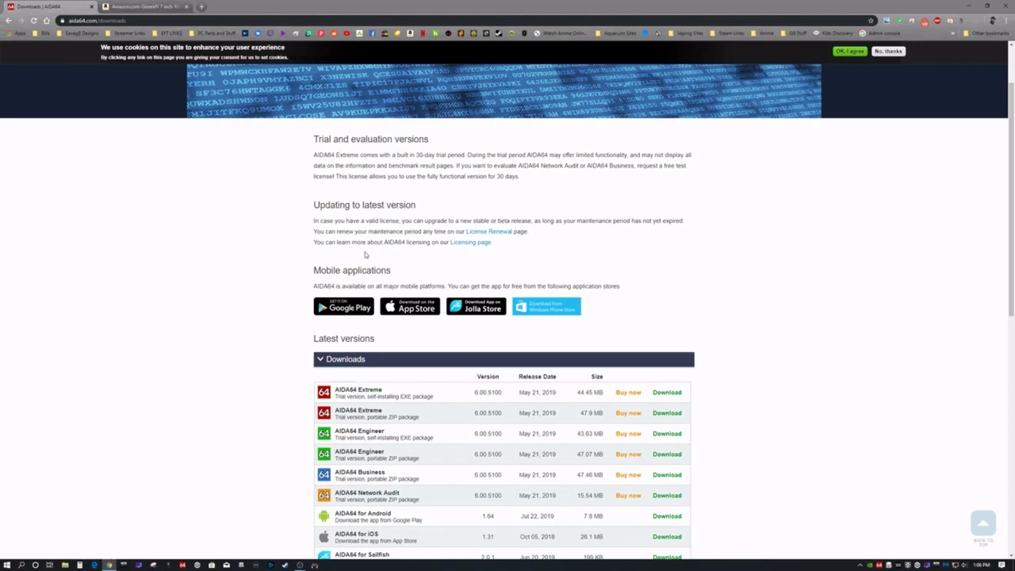
left_click(972, 7)
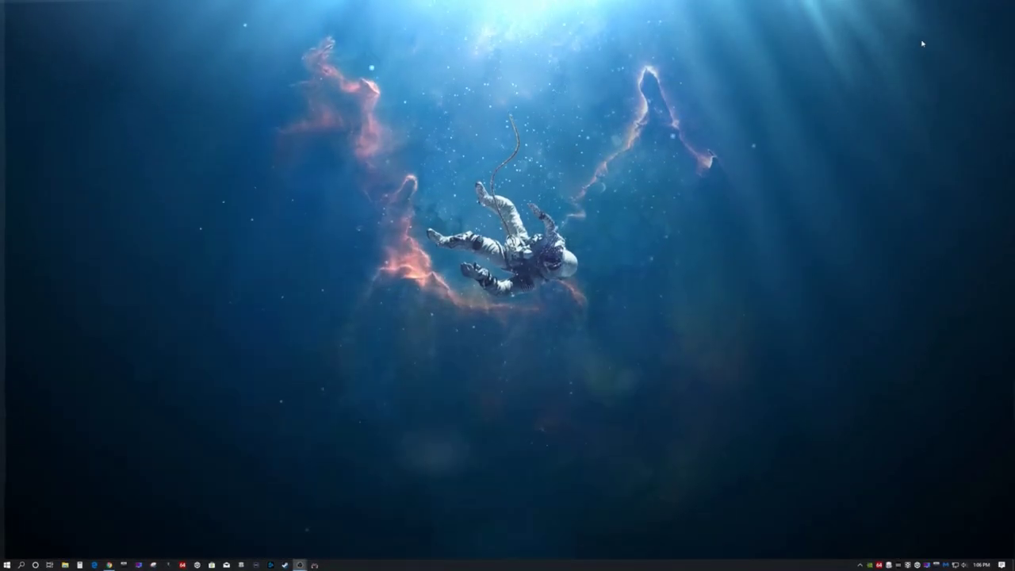
Switch to AIDA64 Extreme, open its preferences and display the General startup and minimize options.
left_click(183, 566)
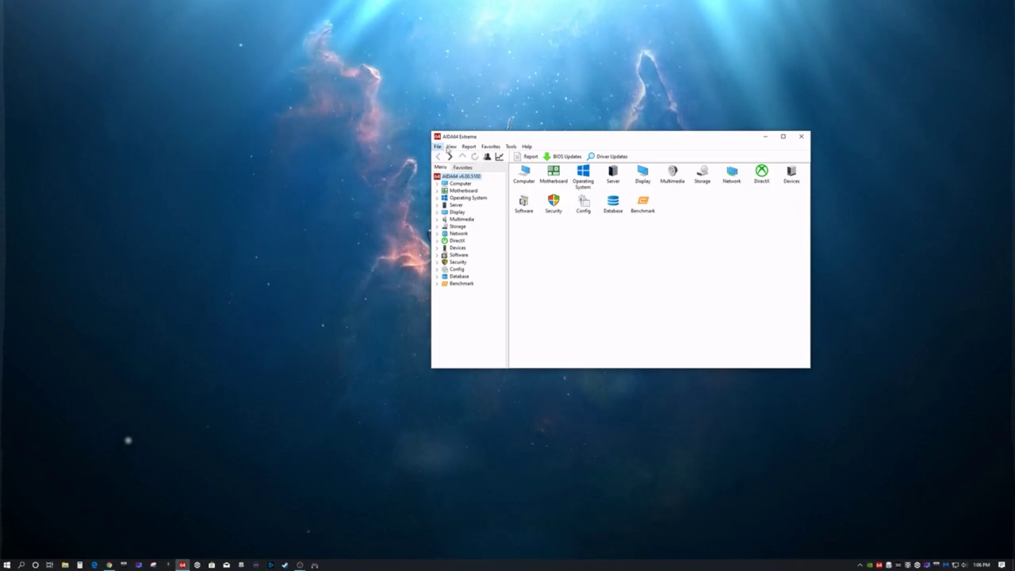
left_click(437, 147)
left_click(449, 156)
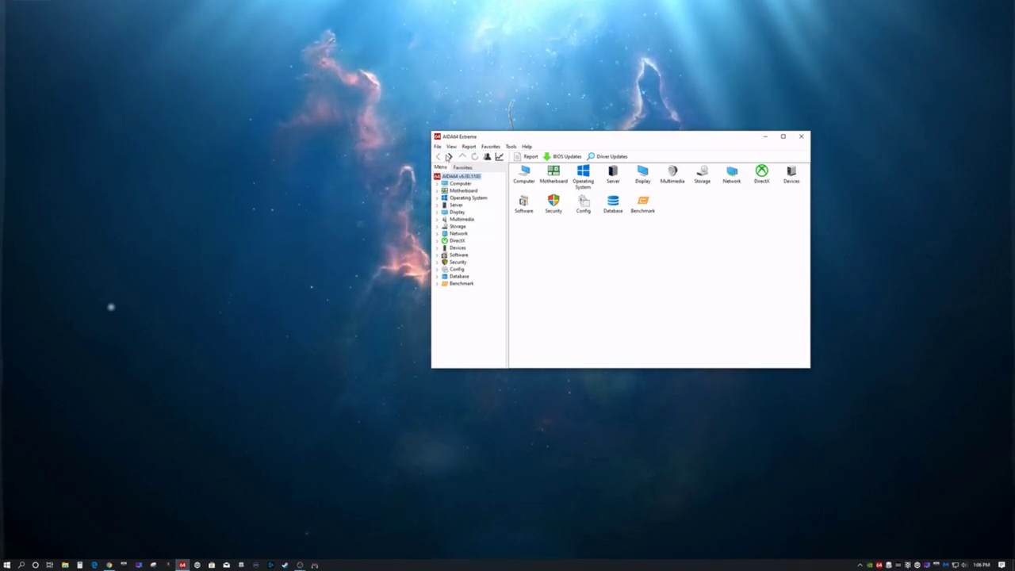
left_click_drag(622, 208, 557, 183)
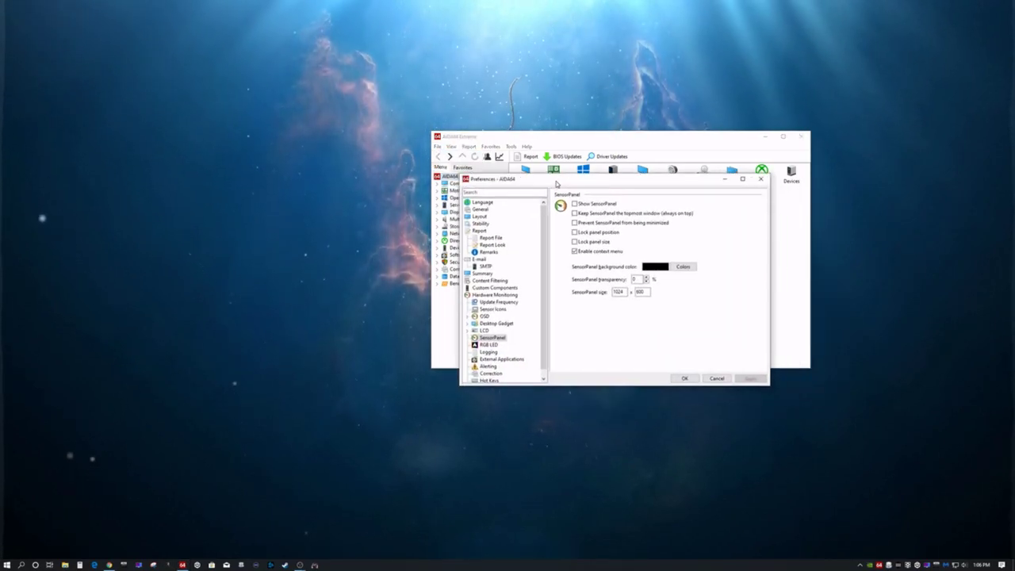
left_click(480, 209)
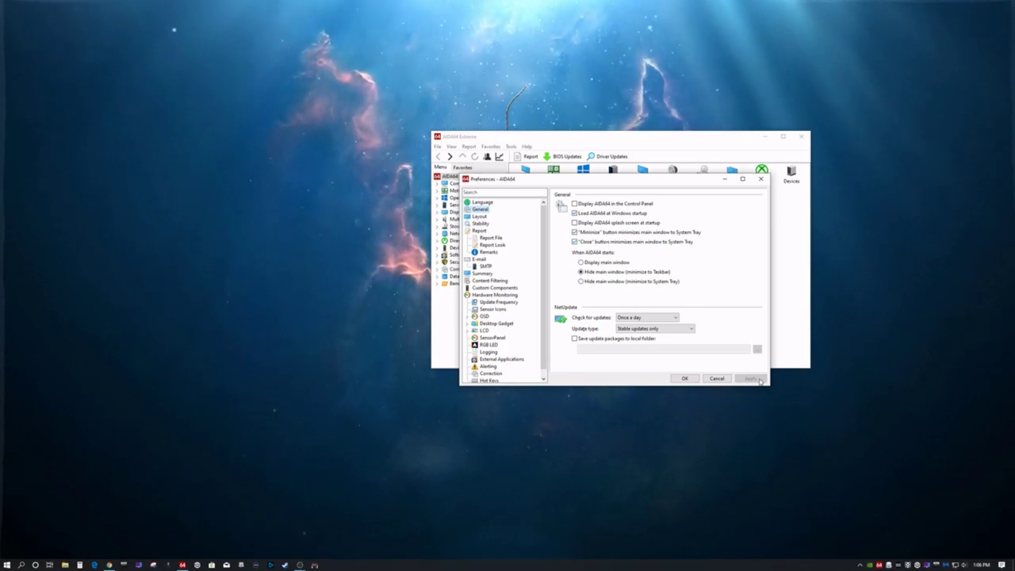
Enable Show SensorPanel in the SensorPanel preferences, confirm the settings and move the panel beside the main window.
scroll(493, 283, "down", 1)
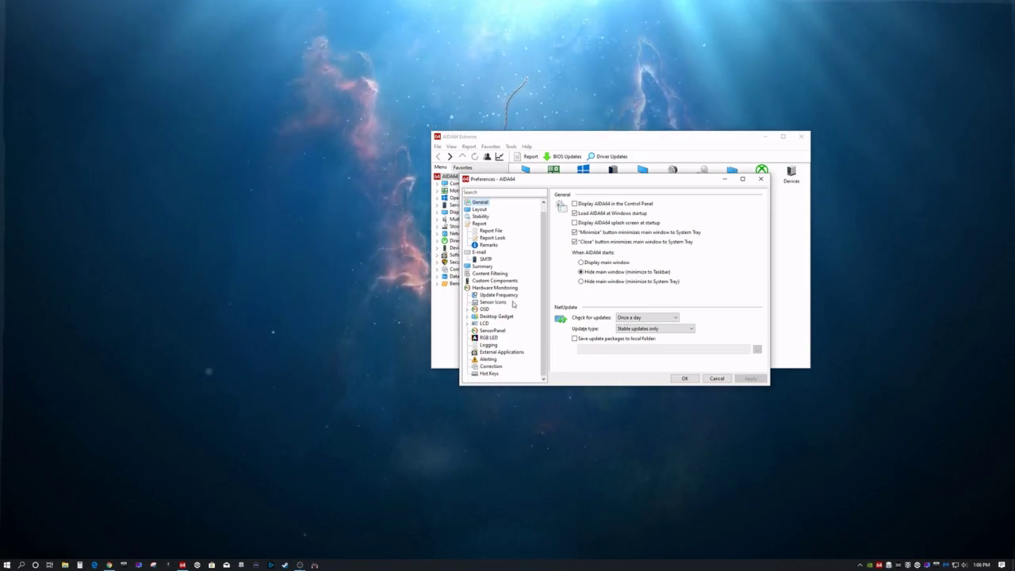
left_click(496, 330)
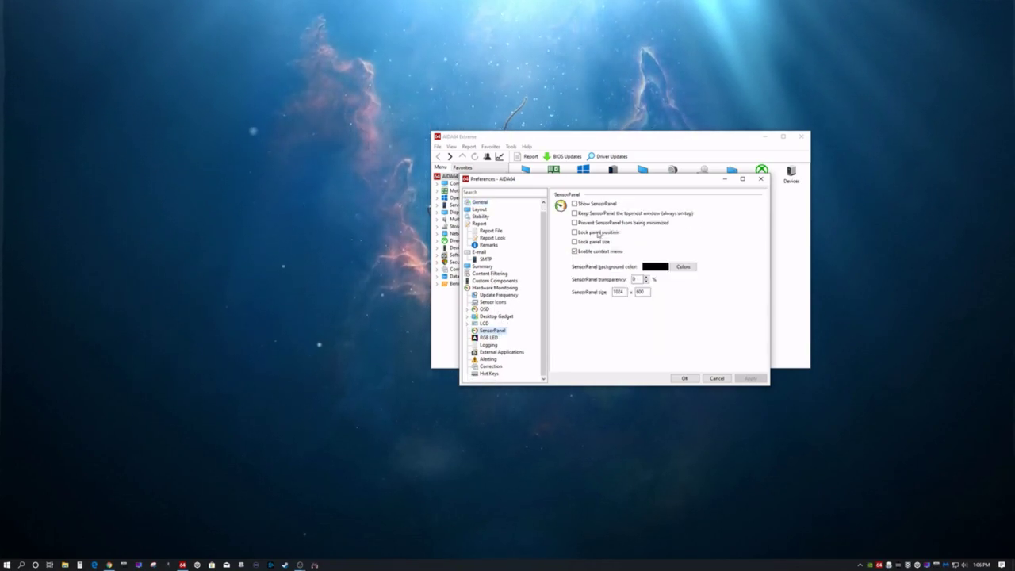
left_click(574, 203)
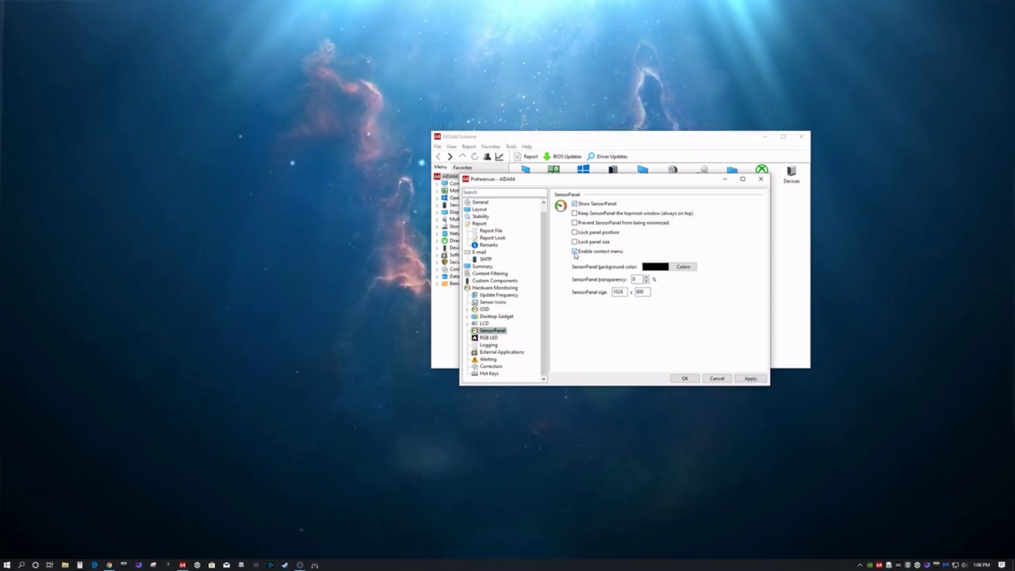
double_click(619, 292)
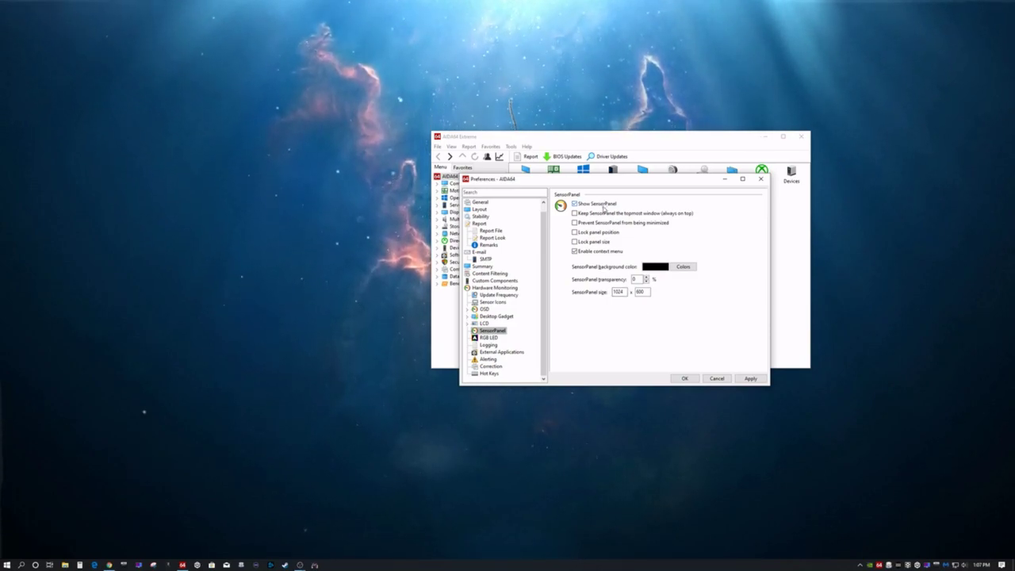
left_click(626, 292)
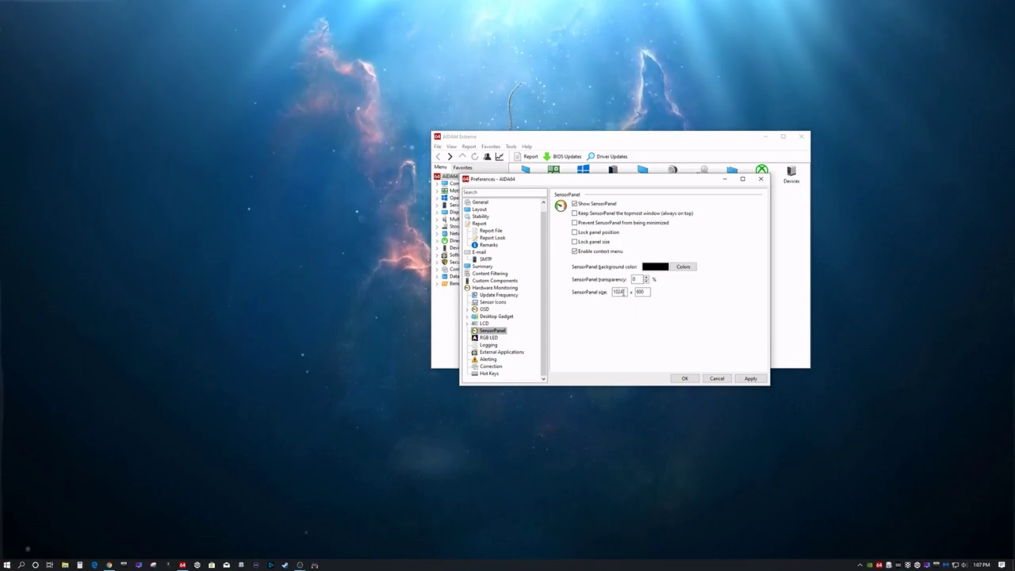
left_click(752, 379)
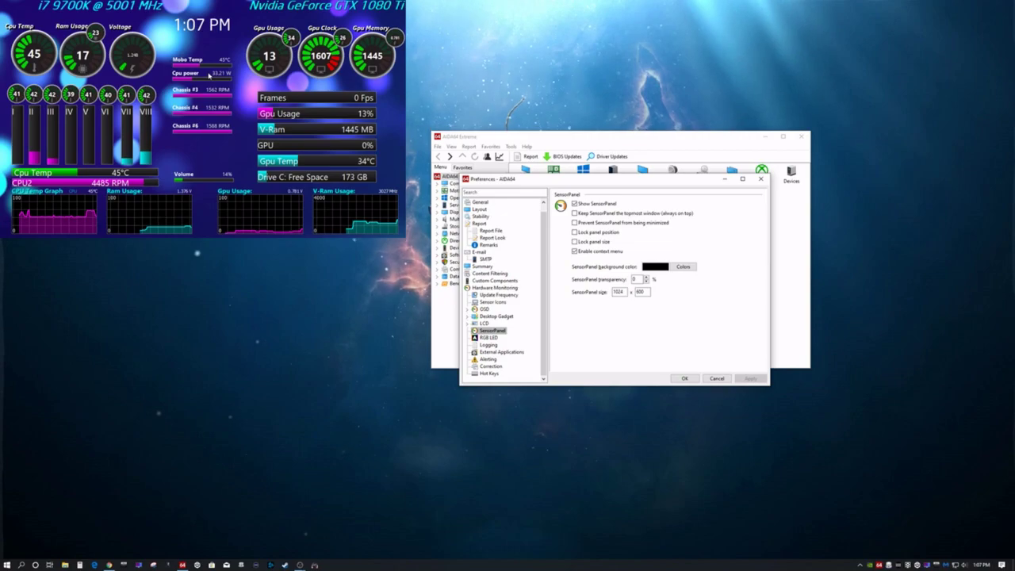
left_click(678, 380)
left_click_drag(206, 75, 225, 204)
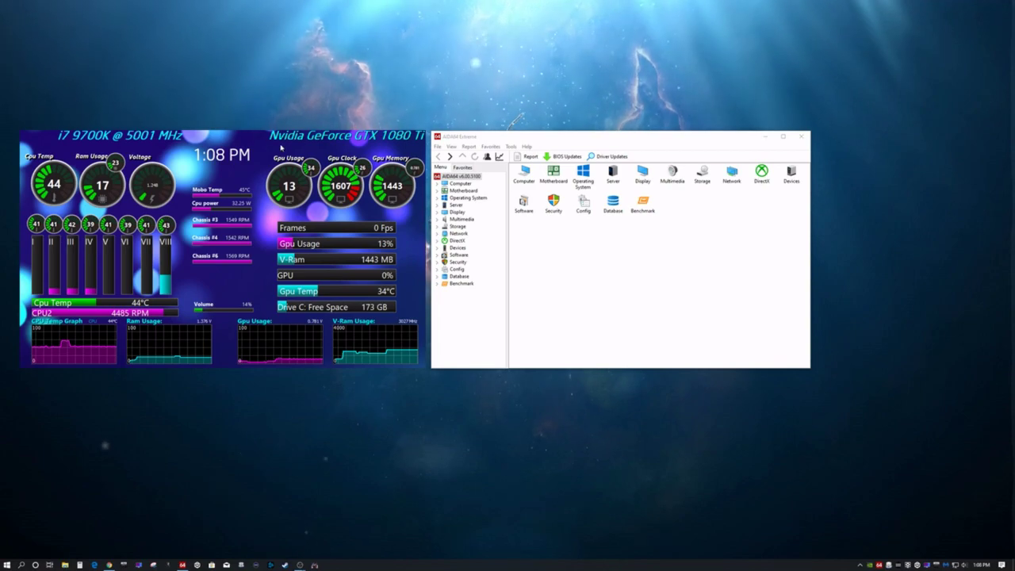
Reopen the preferences to check the SensorPanel size setting, and close them.
left_click(437, 146)
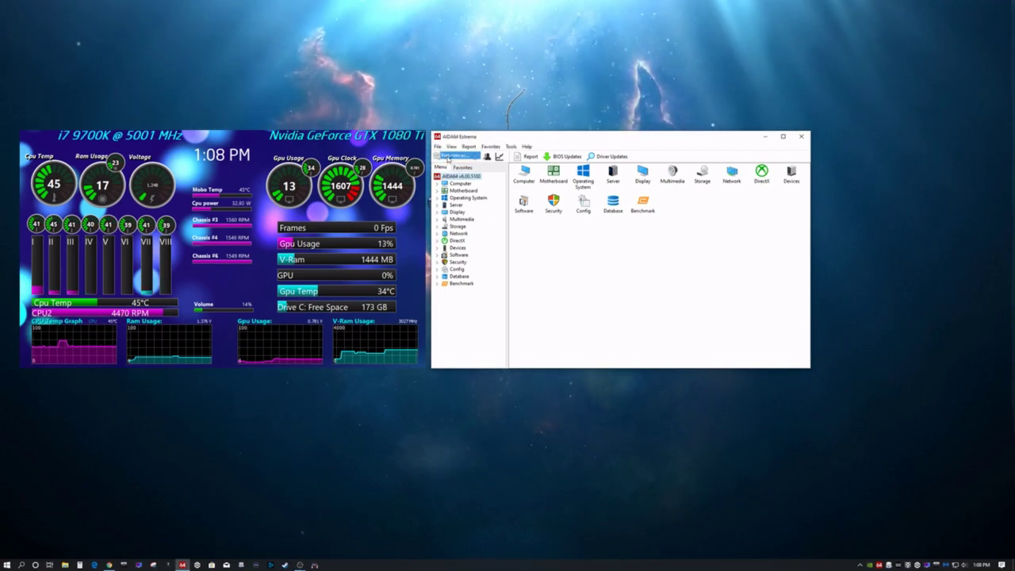
left_click(448, 162)
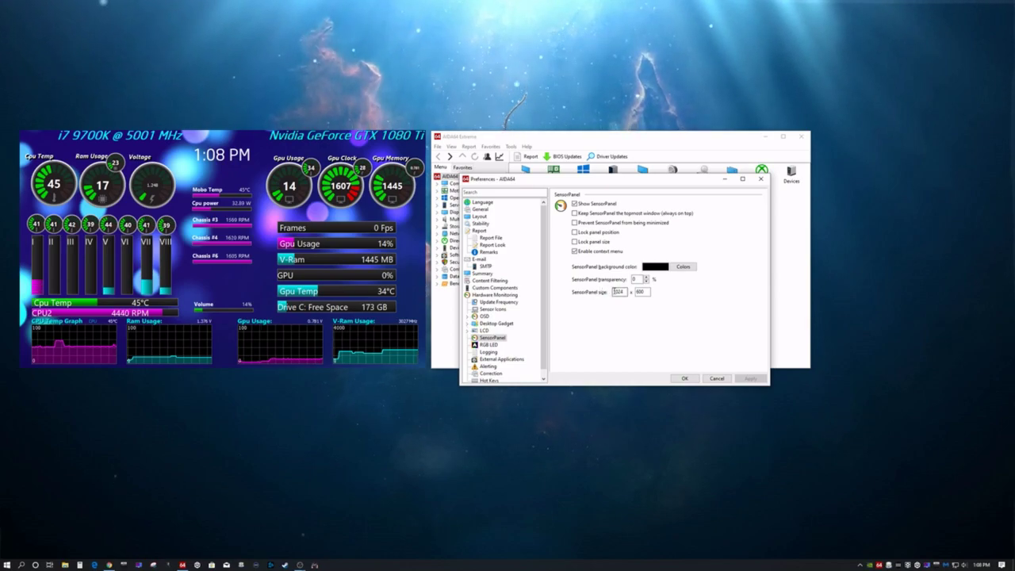
double_click(616, 292)
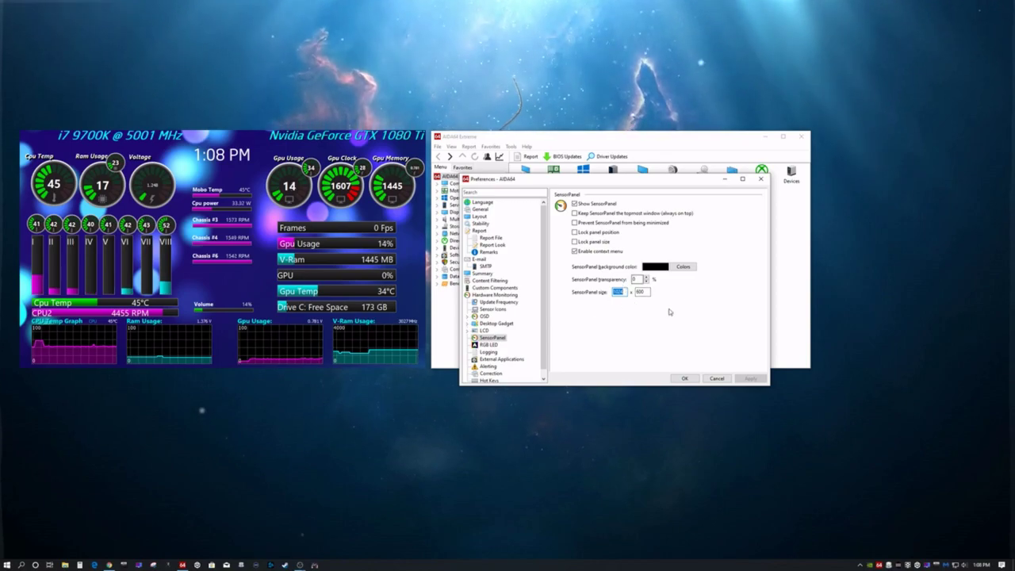
left_click(692, 379)
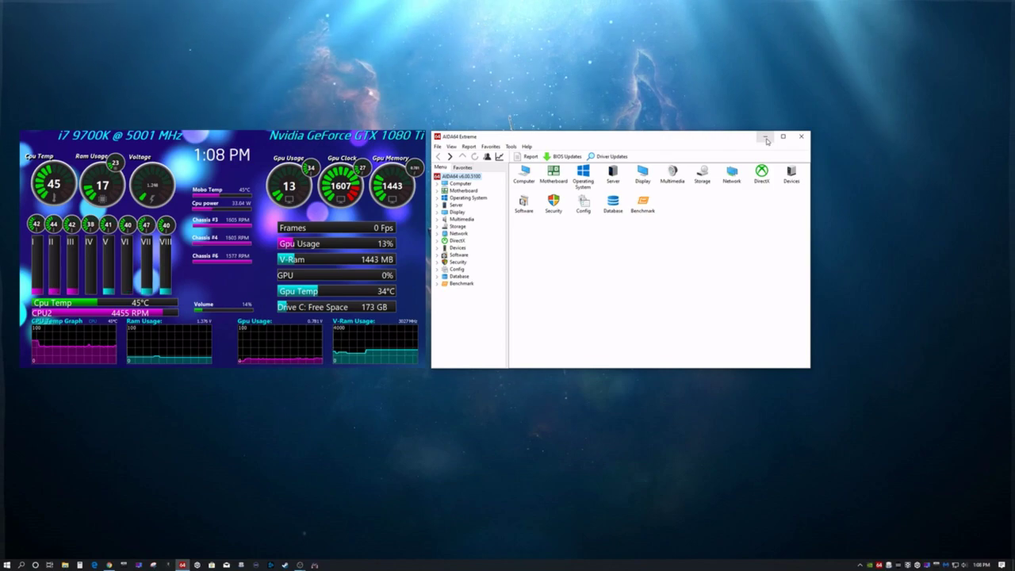
Close the AIDA64 main window and move the SensorPanel toward the center of the desktop.
left_click(801, 137)
left_click_drag(239, 143, 484, 139)
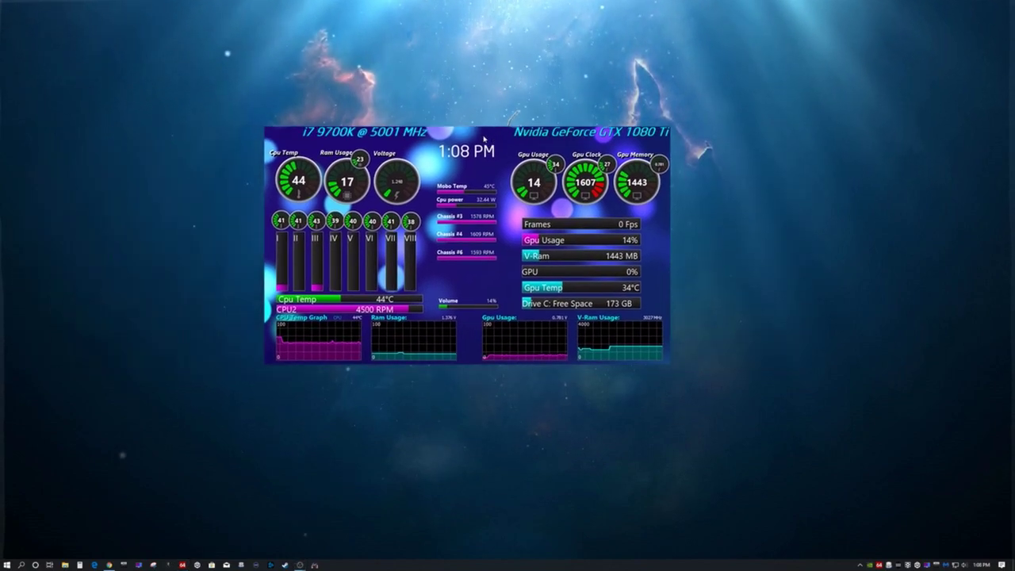
Start a new item in the SensorPanel's empty area above Volume and select CPU Utilization as its sensor.
right_click(461, 278)
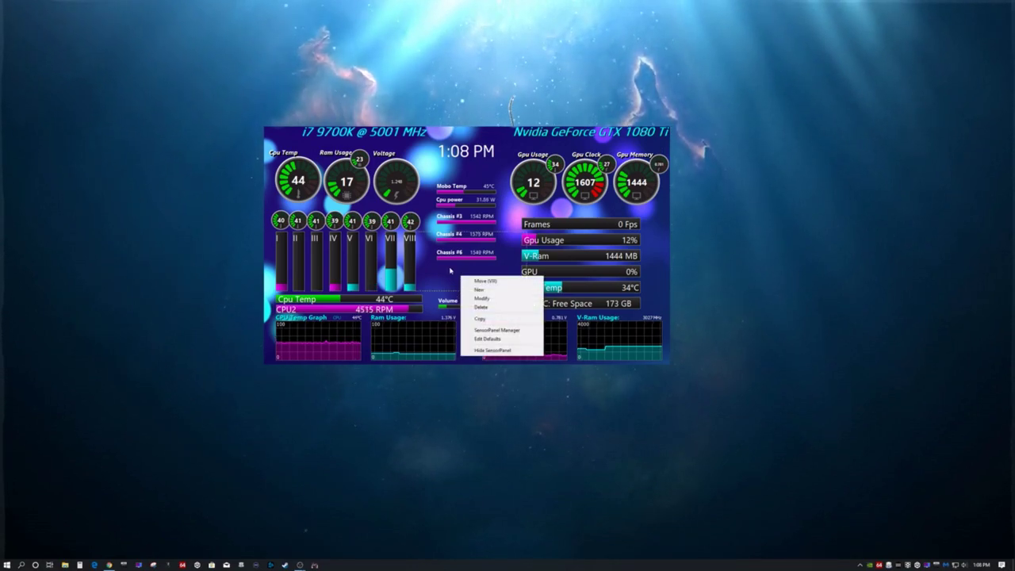
left_click(479, 289)
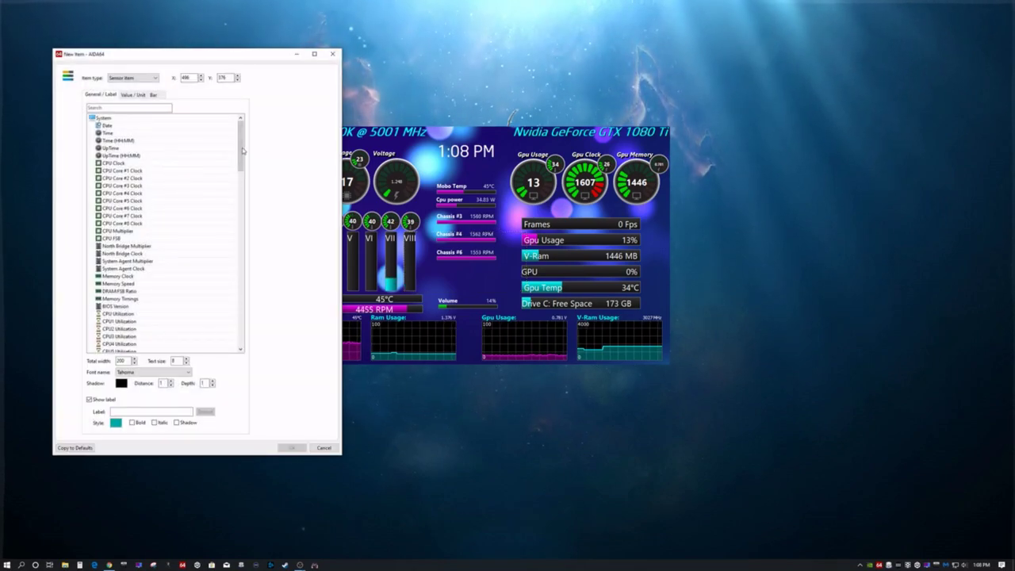
mouse_move(241, 147)
left_mouse_down()
mouse_move(254, 324)
mouse_move(240, 165)
left_mouse_up()
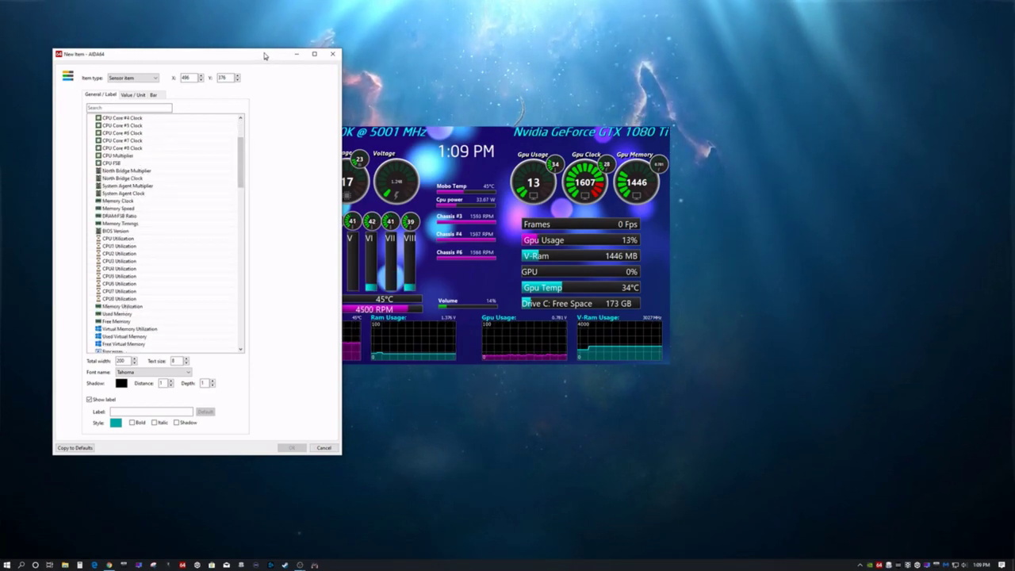
left_click(117, 235)
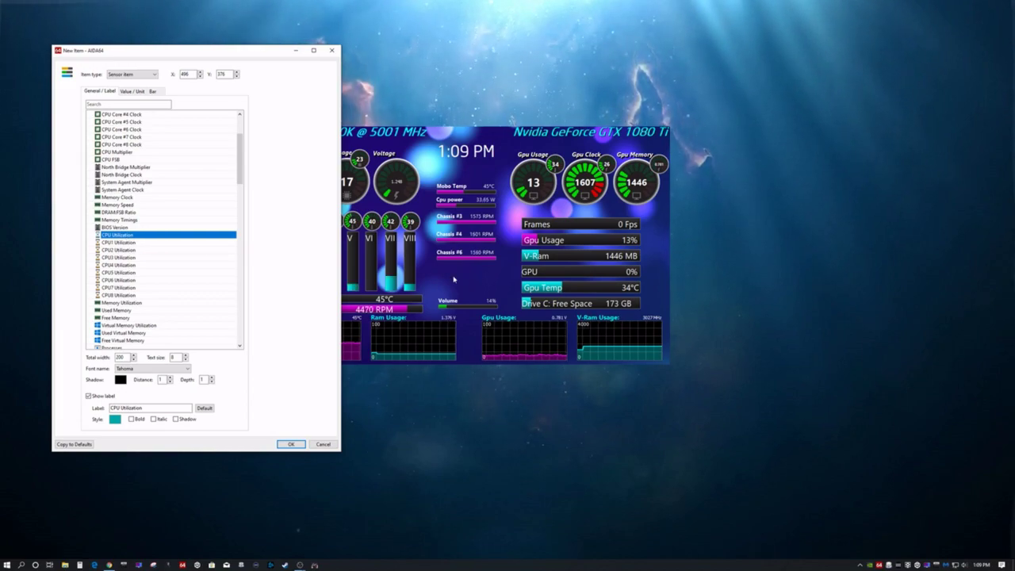
Change the new item's type to Graph, select CPU Utilization as its source and add it to the SensorPanel.
left_click(154, 74)
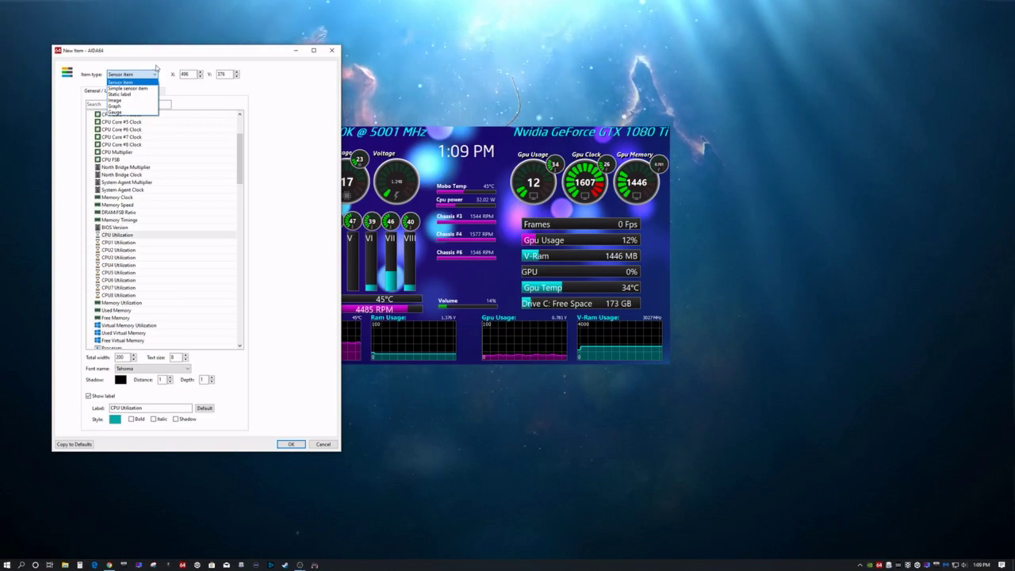
left_click(149, 75)
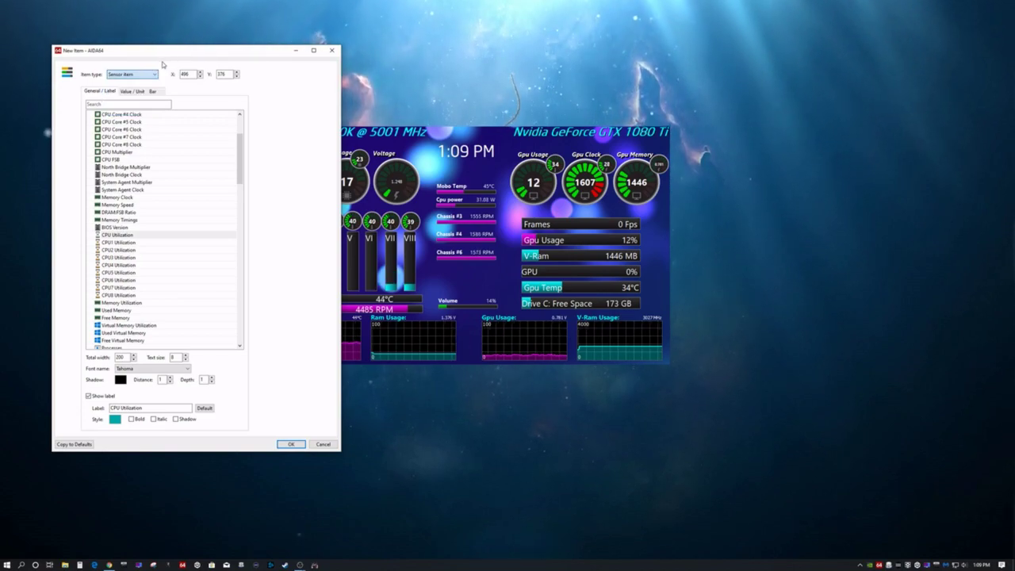
left_click(149, 75)
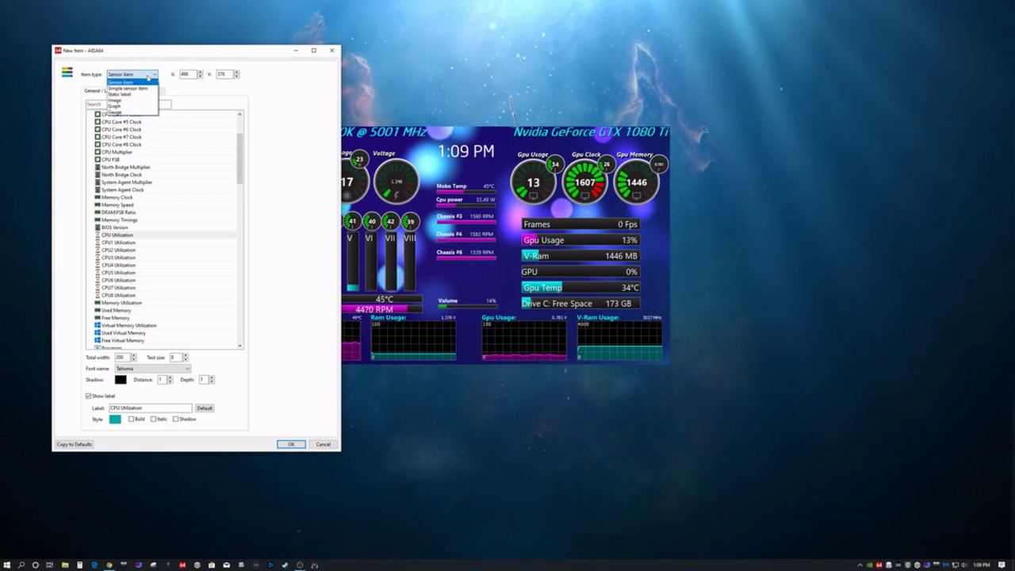
left_click(117, 106)
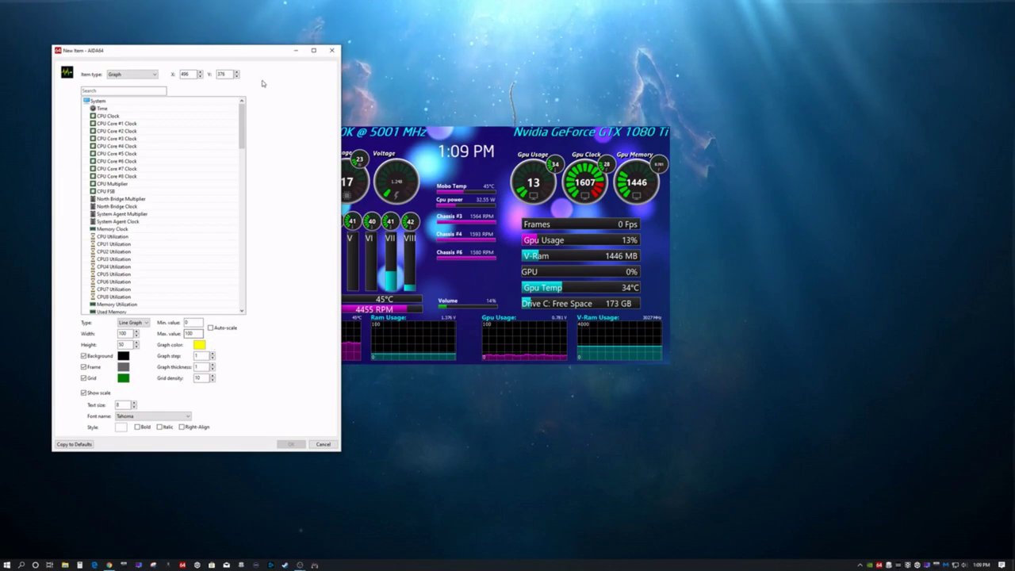
scroll(119, 215, "down", 1)
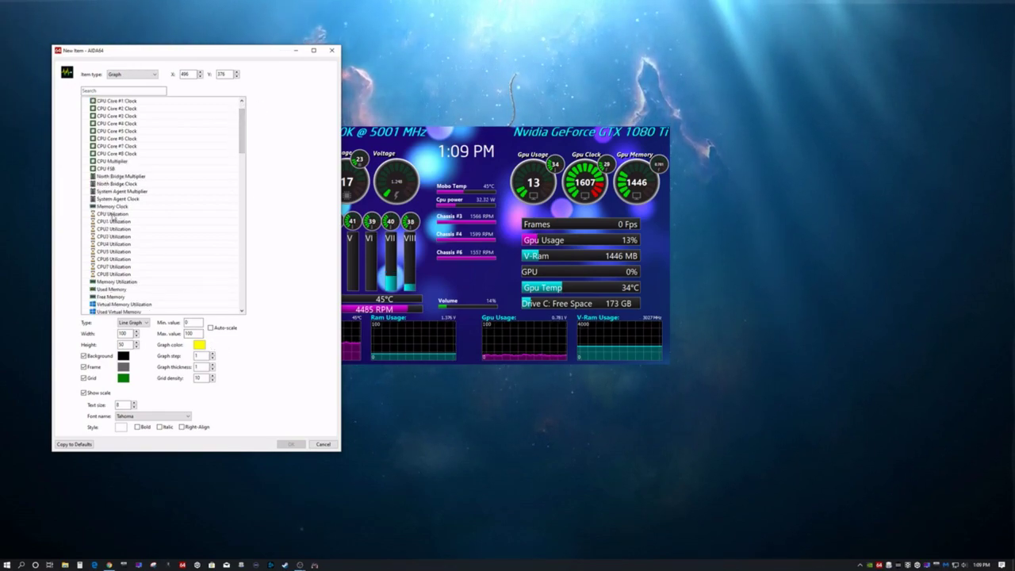
left_click(117, 214)
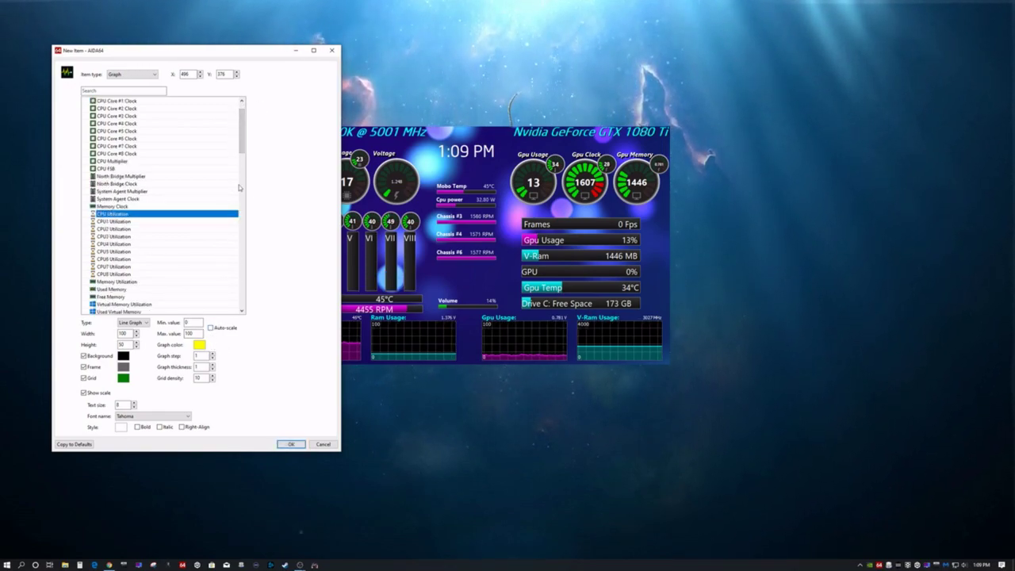
left_click_drag(243, 144, 243, 149)
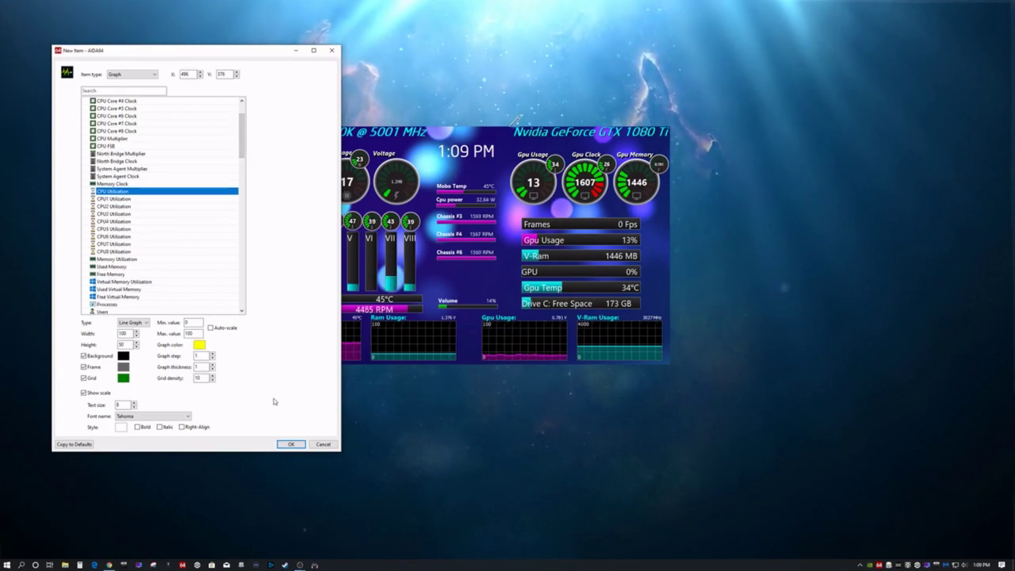
left_click(291, 445)
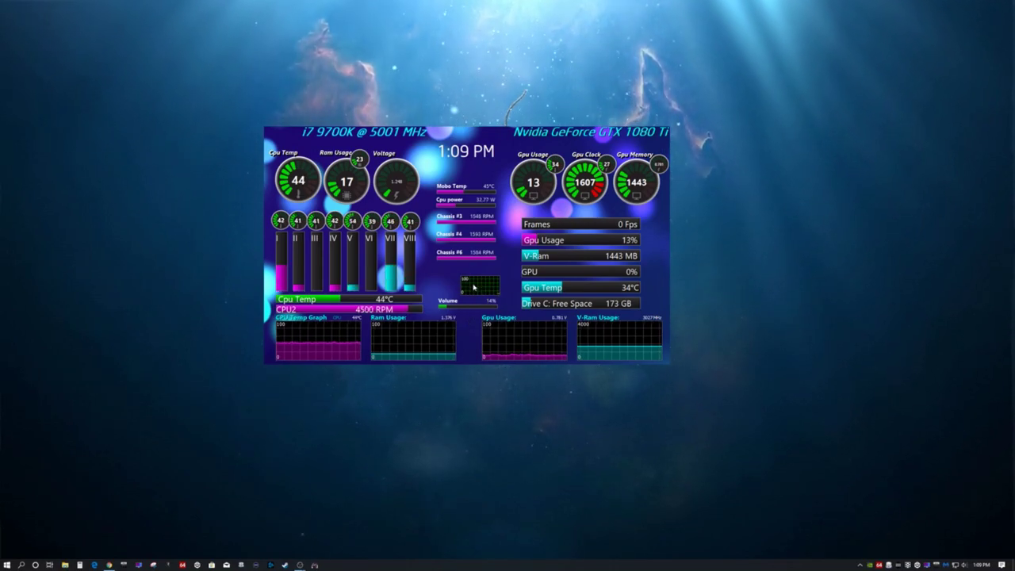
Open the CPU Utilization graph above Volume for modification, keep it a Line Graph and set its graph color to pink.
right_click(473, 287)
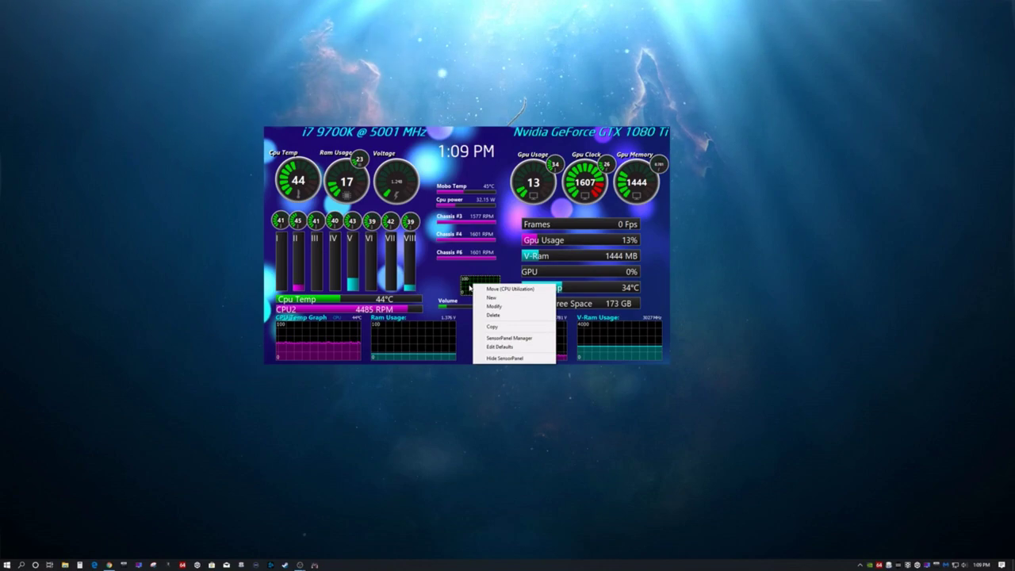
left_click(493, 306)
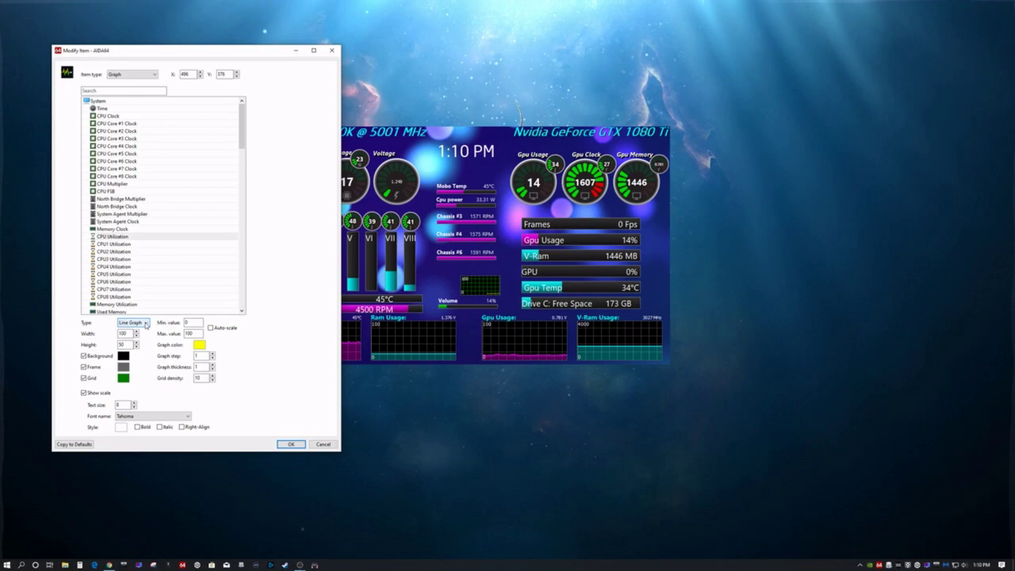
left_click(145, 323)
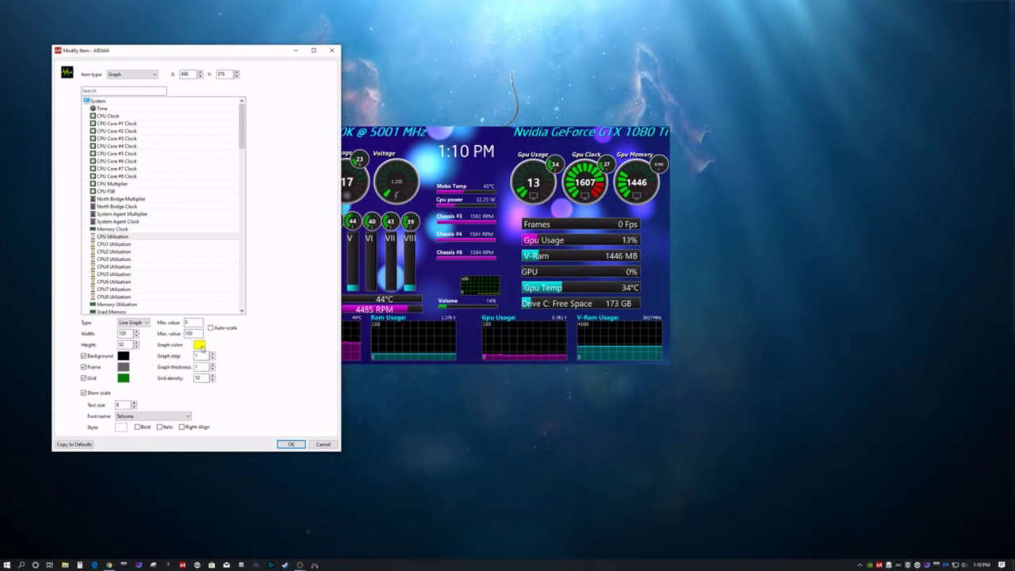
left_click(200, 346)
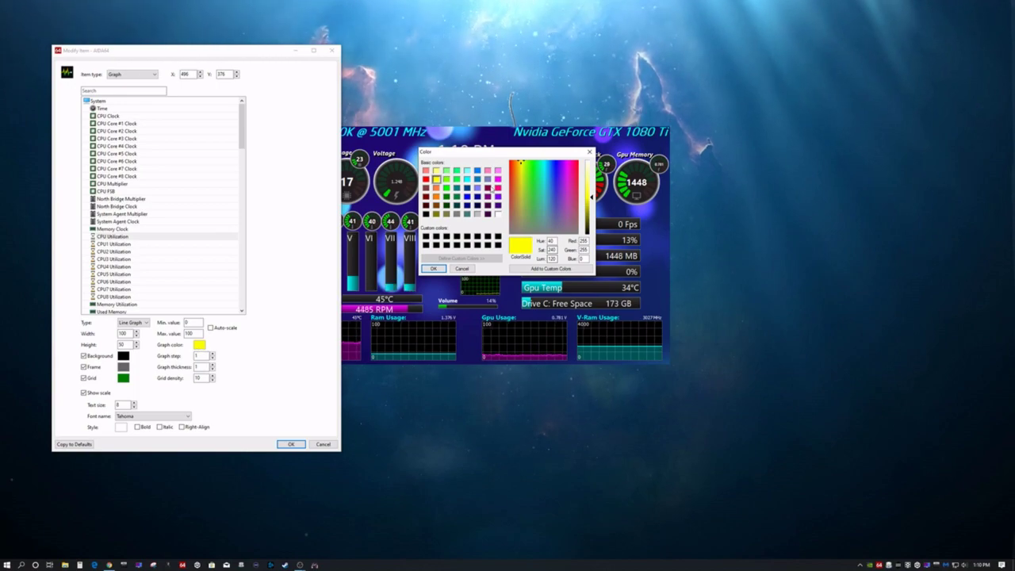
left_click(487, 170)
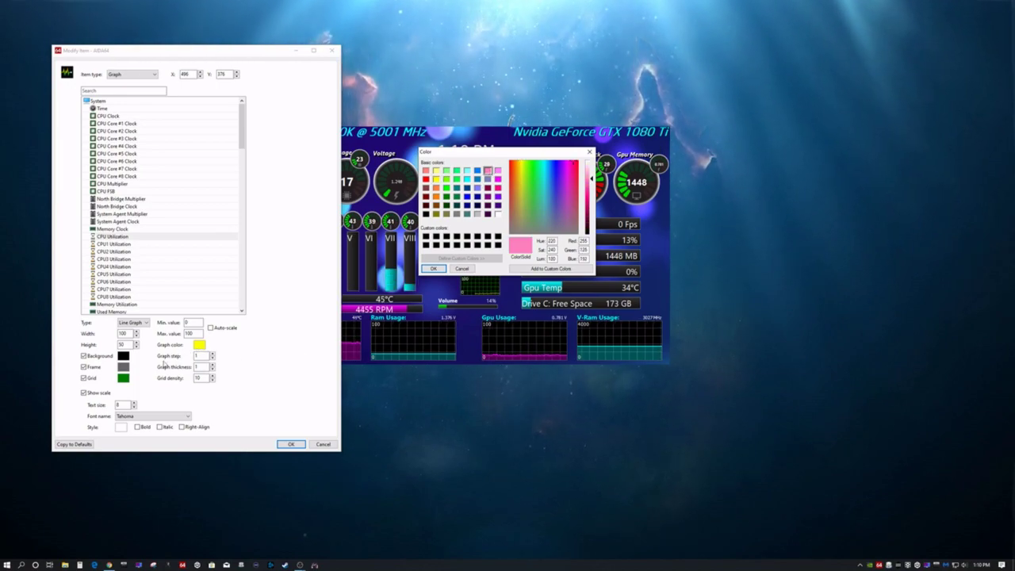
left_click(434, 269)
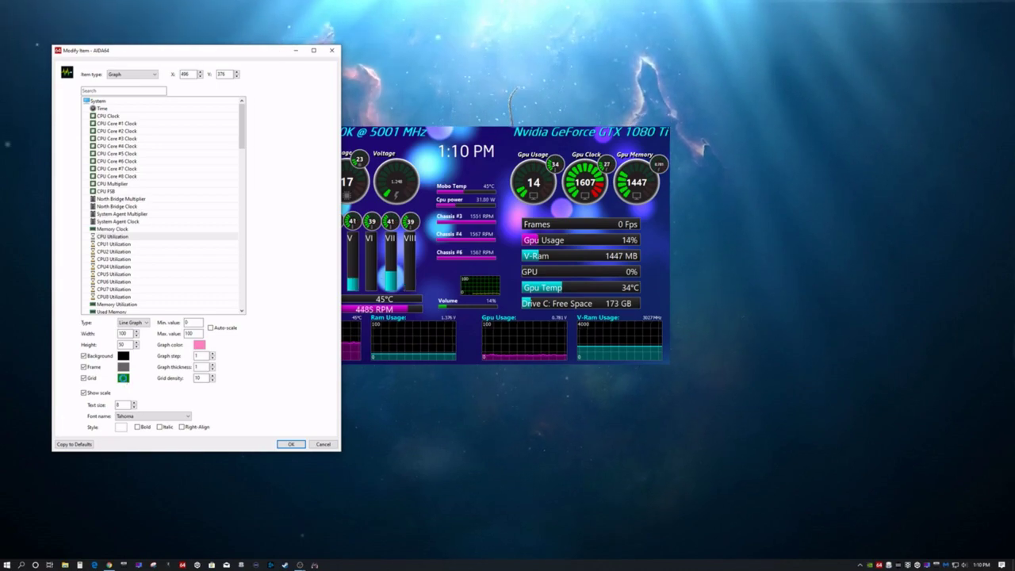
Set the CPU Utilization graph's grid color to light gray and apply the changes.
left_click(123, 379)
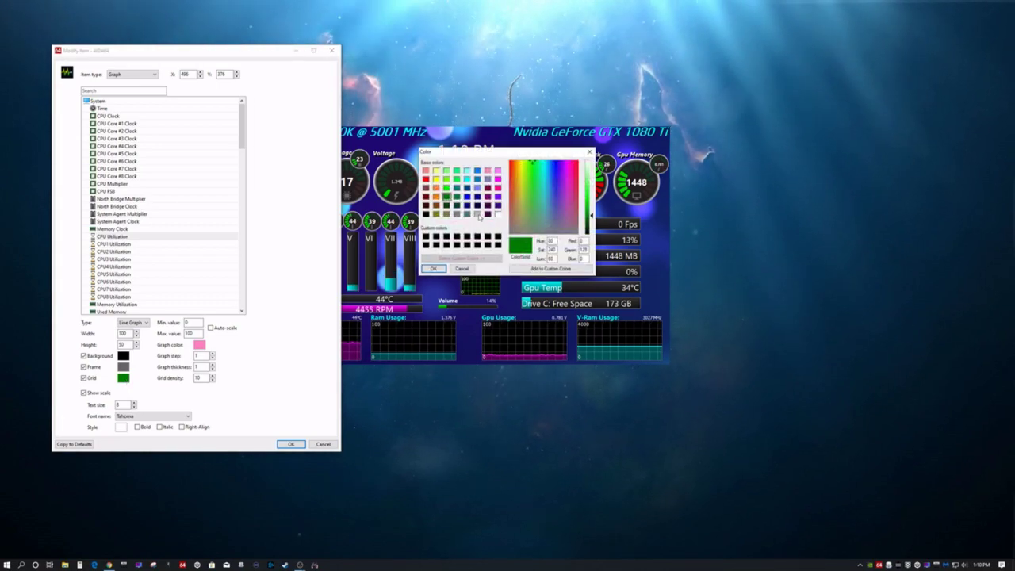
left_click(478, 214)
left_click(434, 268)
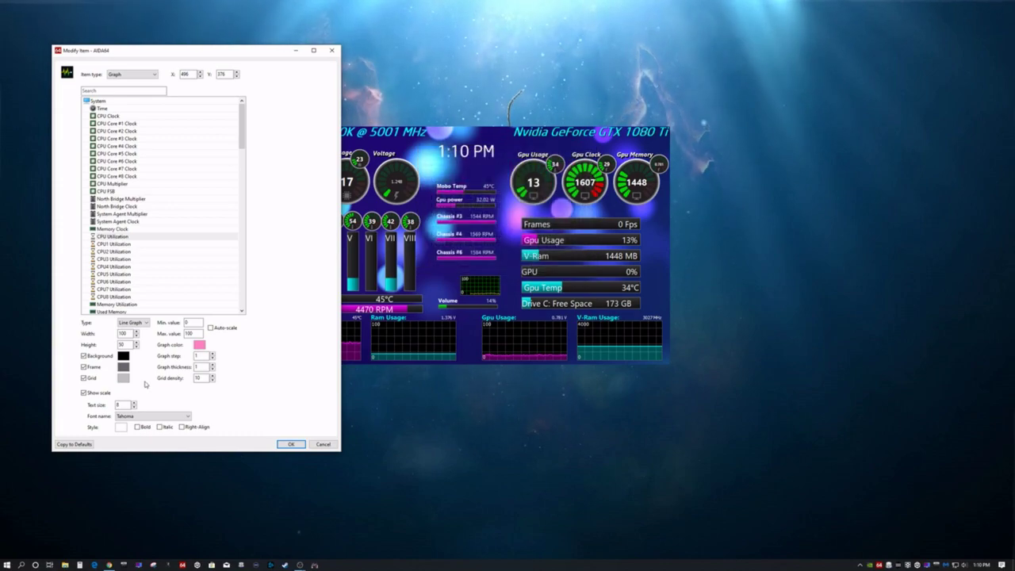
left_click(123, 367)
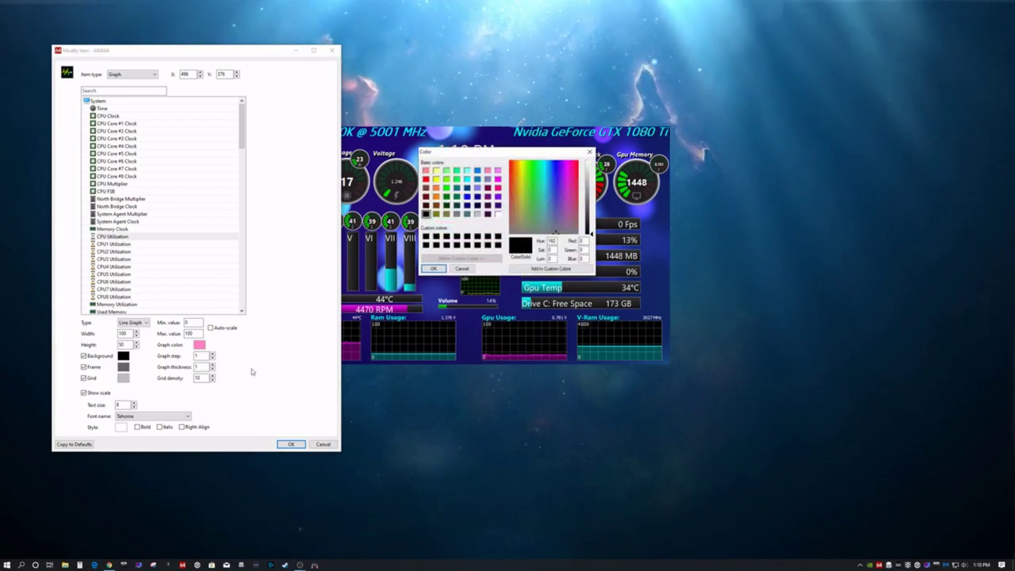
key("Escape")
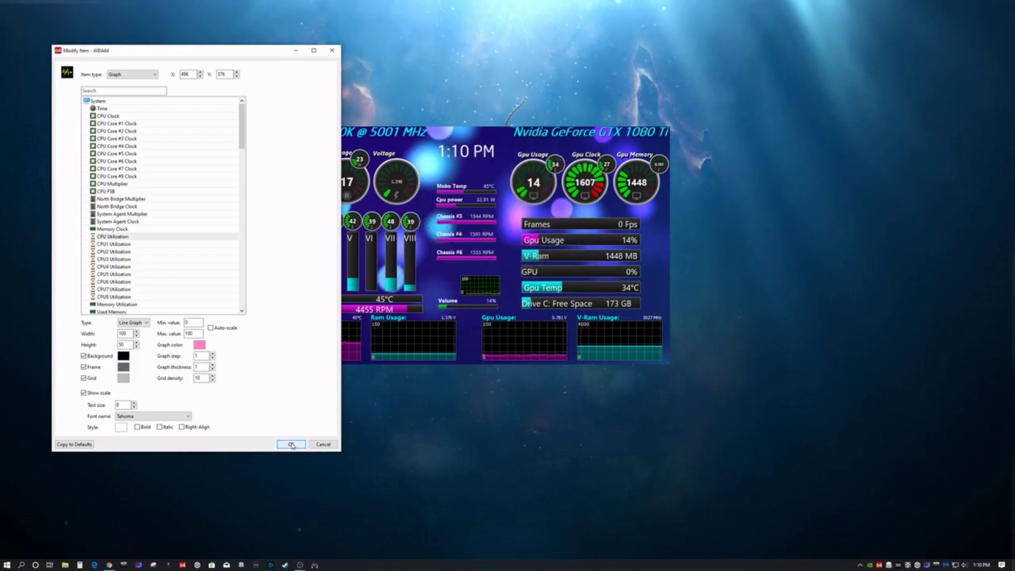
left_click(290, 444)
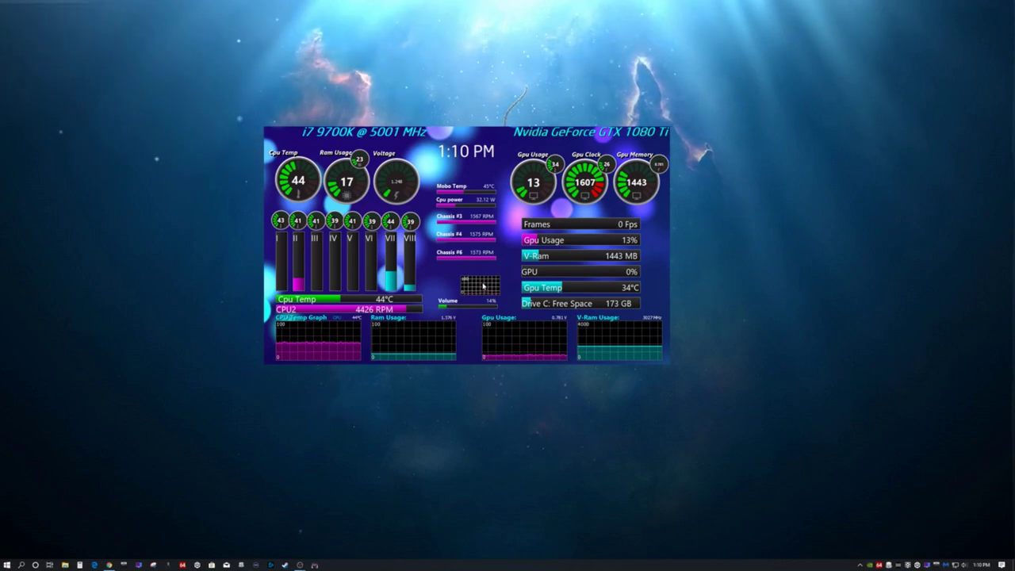
Reopen the CPU Utilization graph for modification and change its item type to Gauge.
right_click(483, 284)
left_click(505, 307)
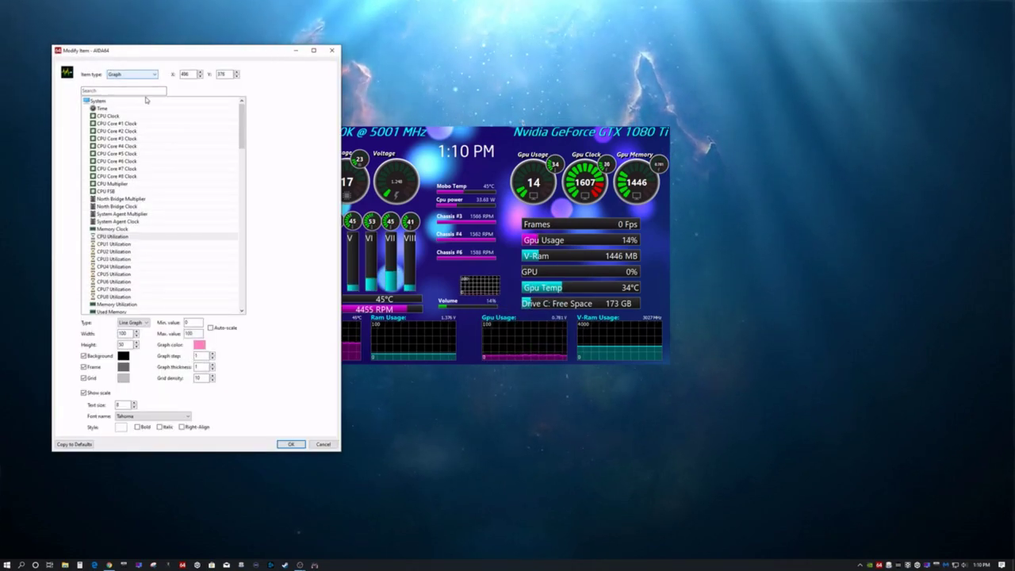
left_click(113, 236)
left_click(153, 75)
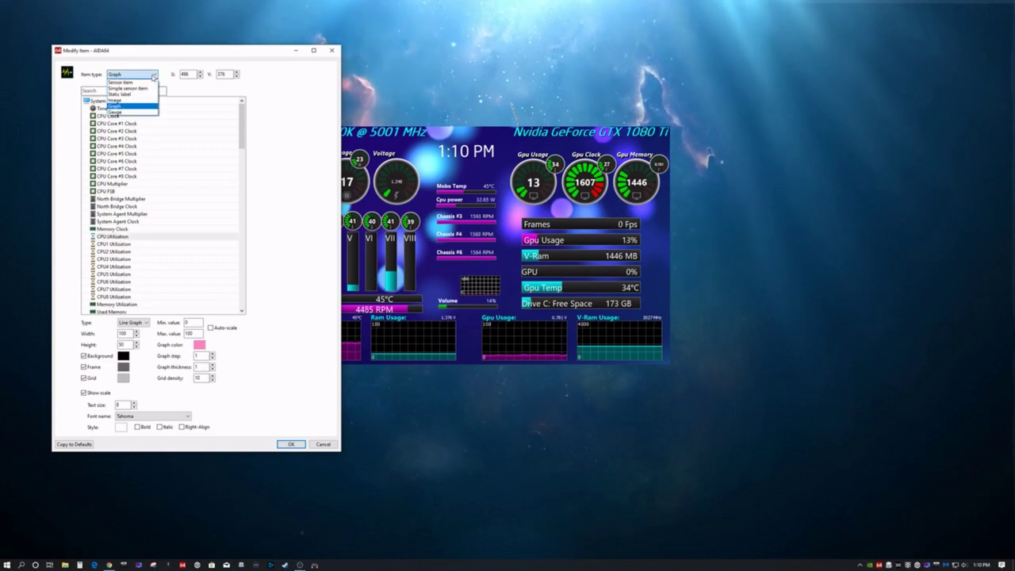
left_click(132, 112)
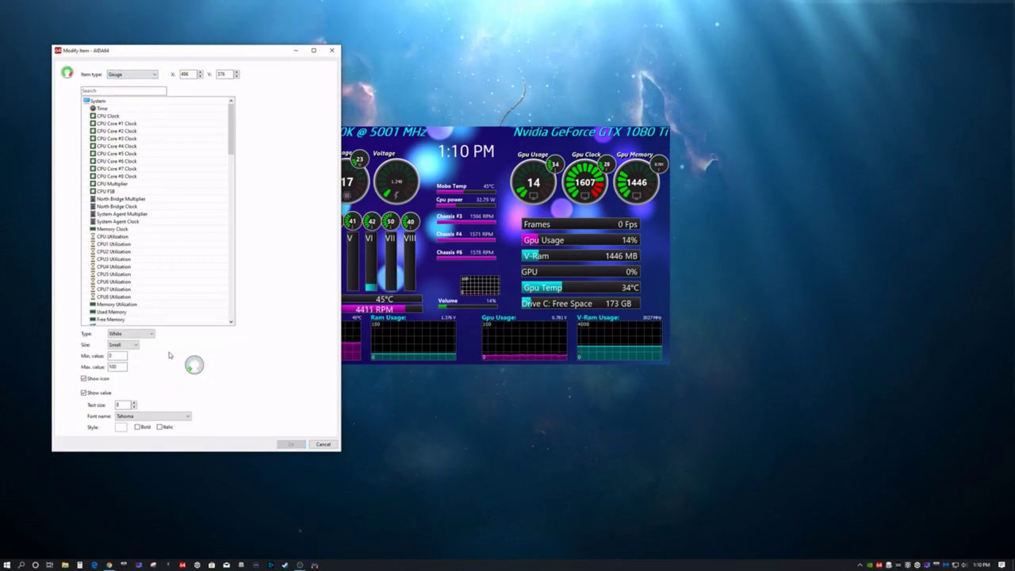
Set the gauge to type Black and size Medium, select CPU Utilization as its source and apply.
left_click(139, 333)
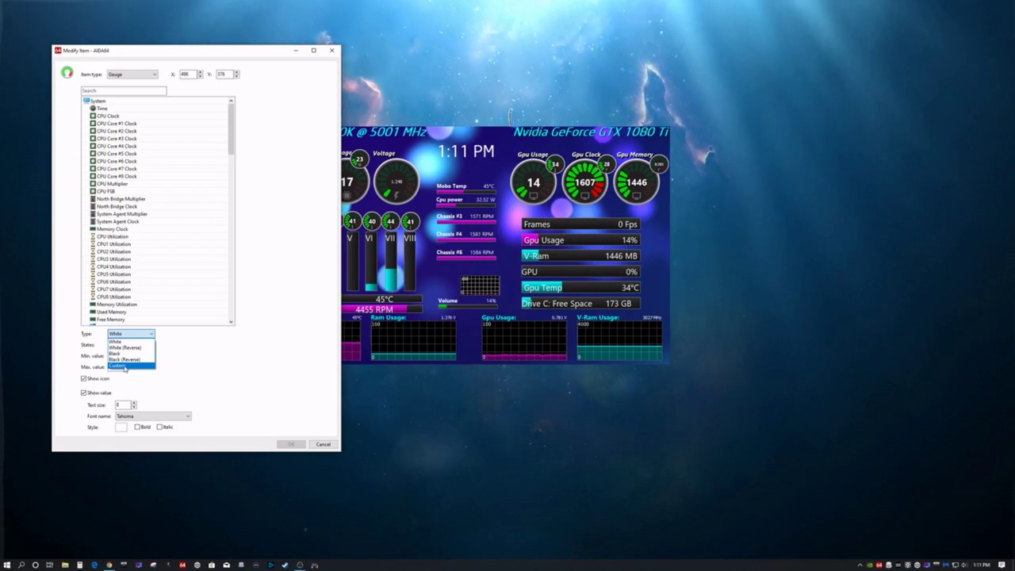
left_click(124, 354)
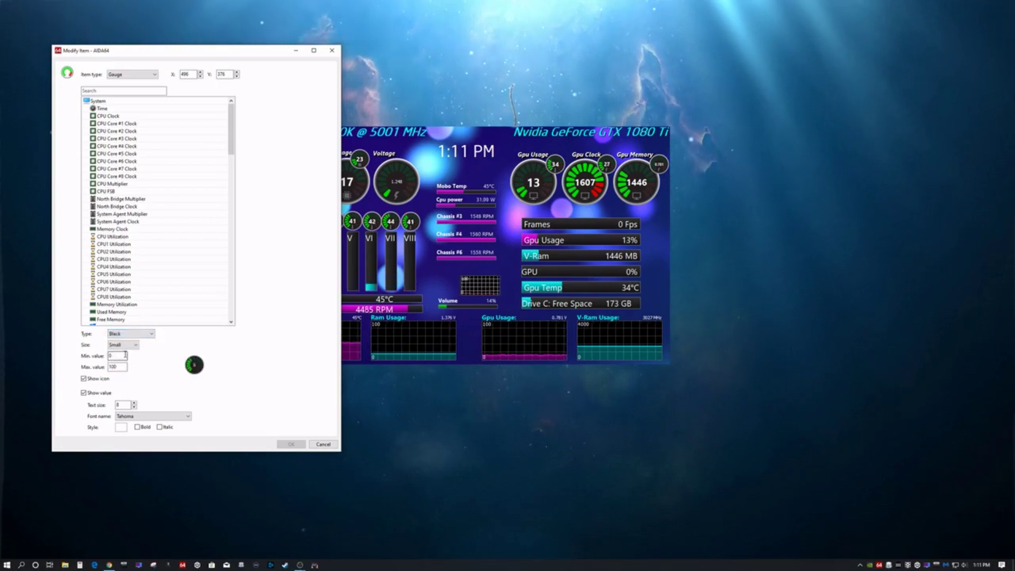
left_click(136, 346)
left_click(126, 358)
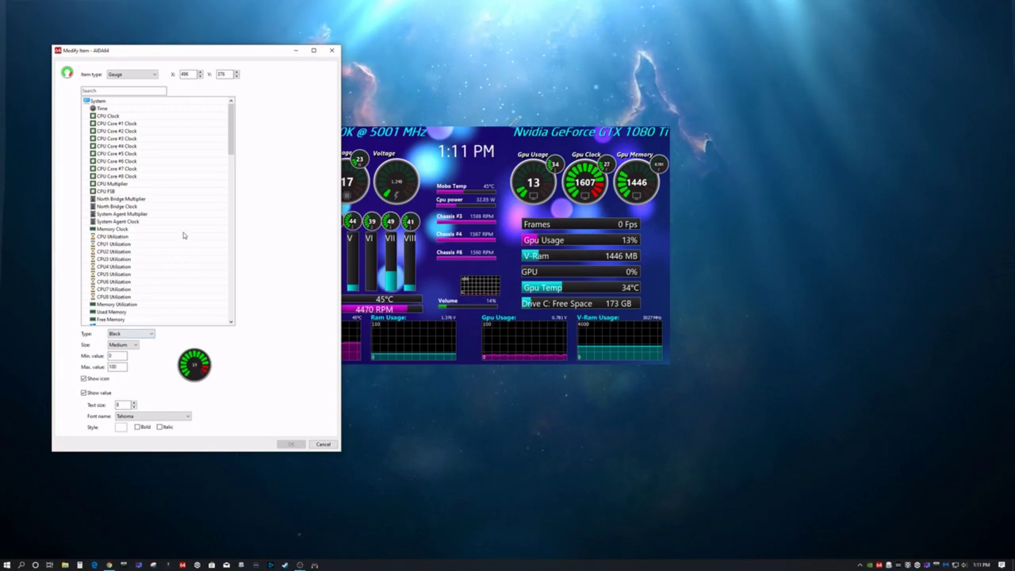
left_click(118, 236)
left_click(291, 444)
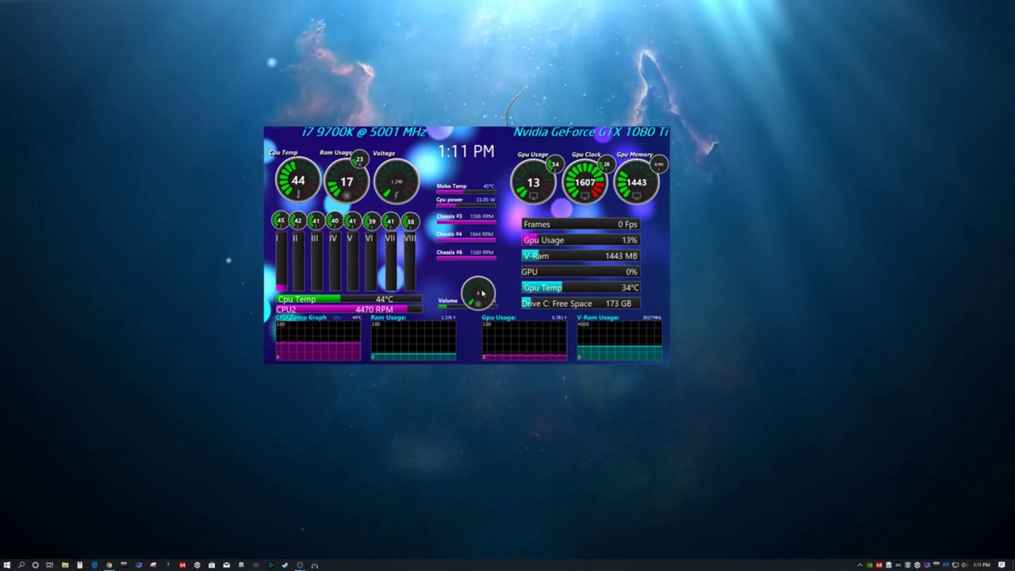
Move the CPU Utilization gauge so it sits centered just above the Volume bar.
mouse_move(479, 294)
left_mouse_down()
mouse_move(444, 283)
mouse_move(468, 296)
left_mouse_up()
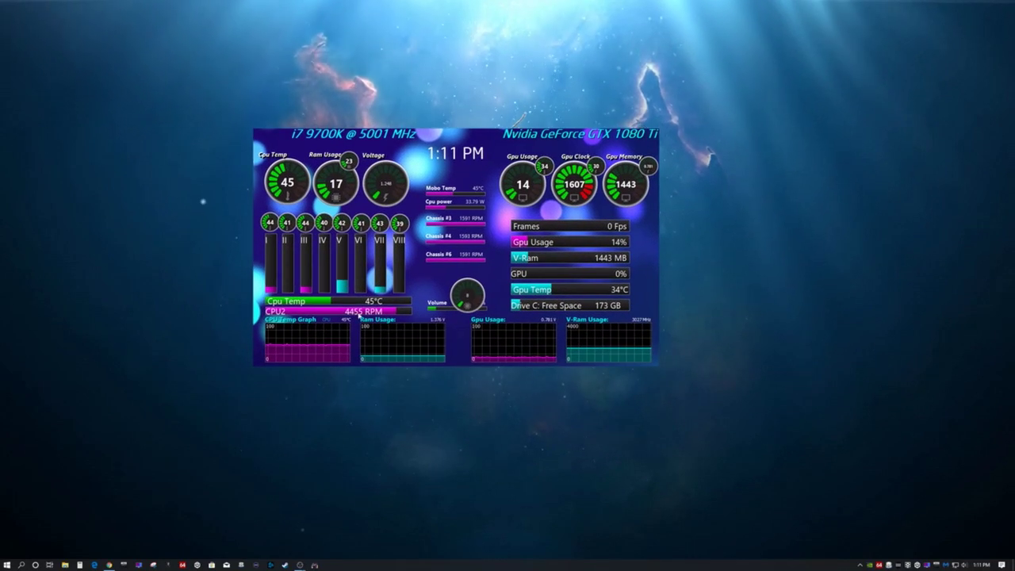
right_click(467, 295)
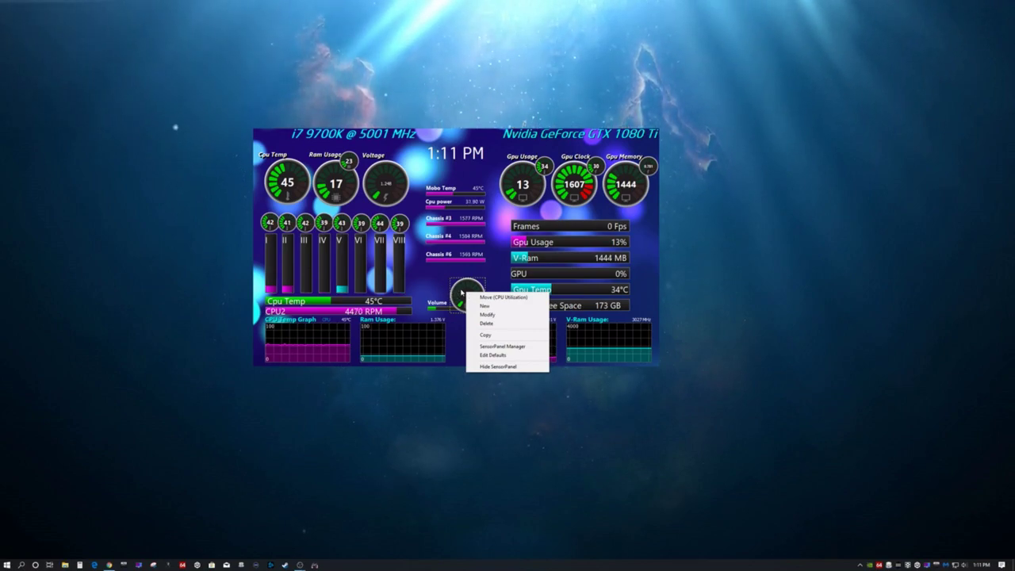
left_click(469, 297)
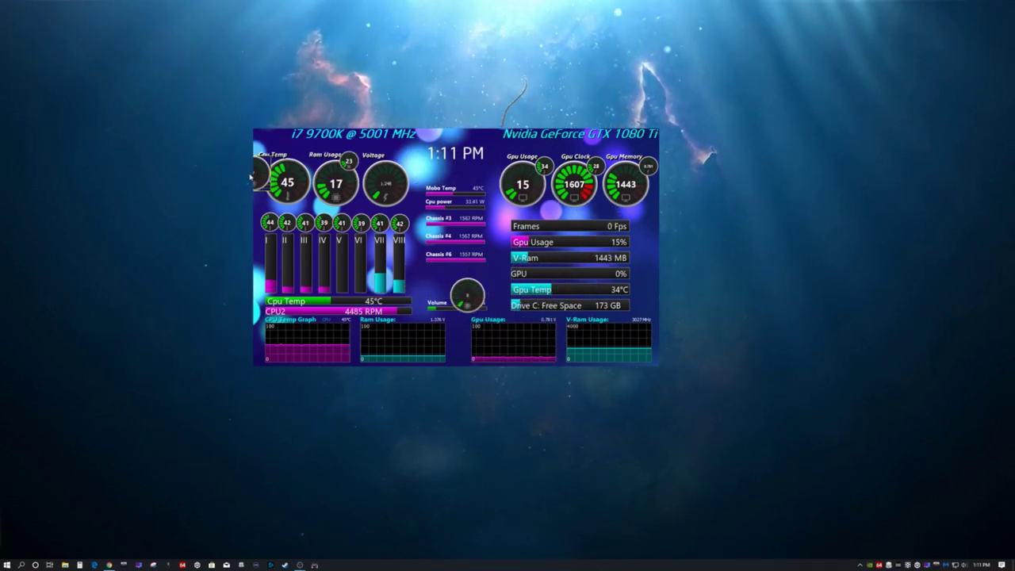
left_click(460, 285)
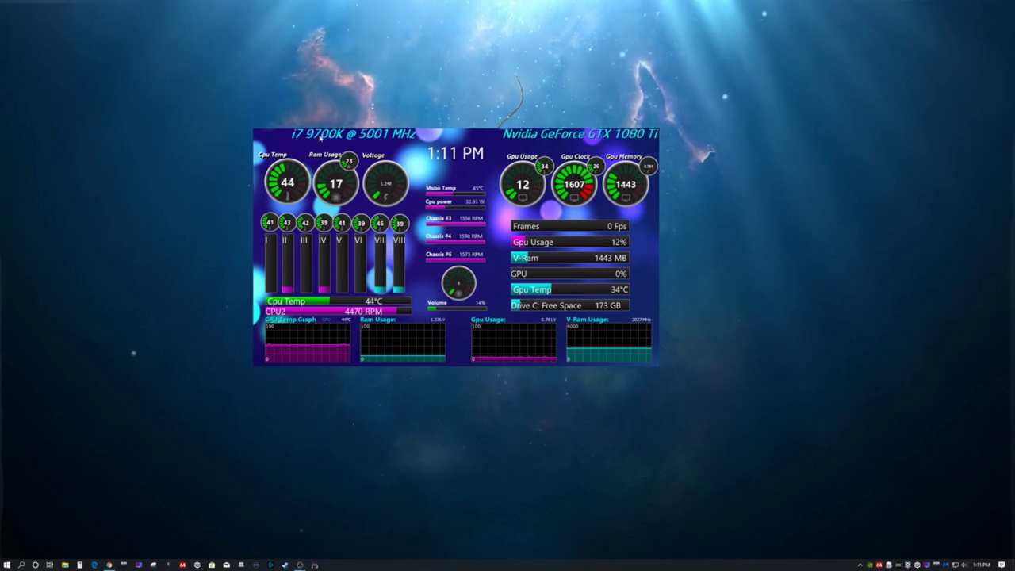
Delete the CPU Utilization gauge from the SensorPanel and confirm the deletion.
right_click(456, 284)
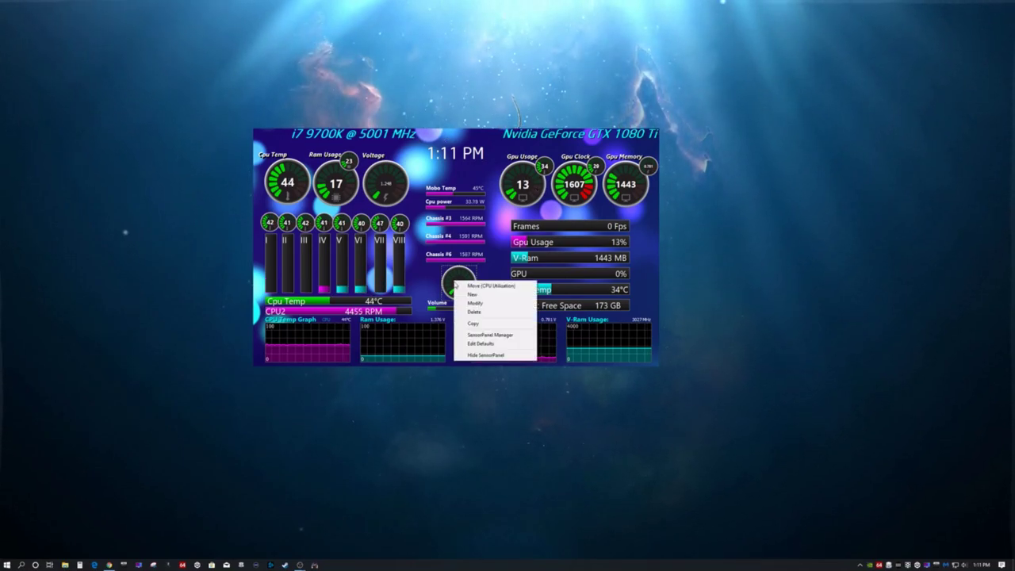
left_click(474, 312)
left_click(518, 313)
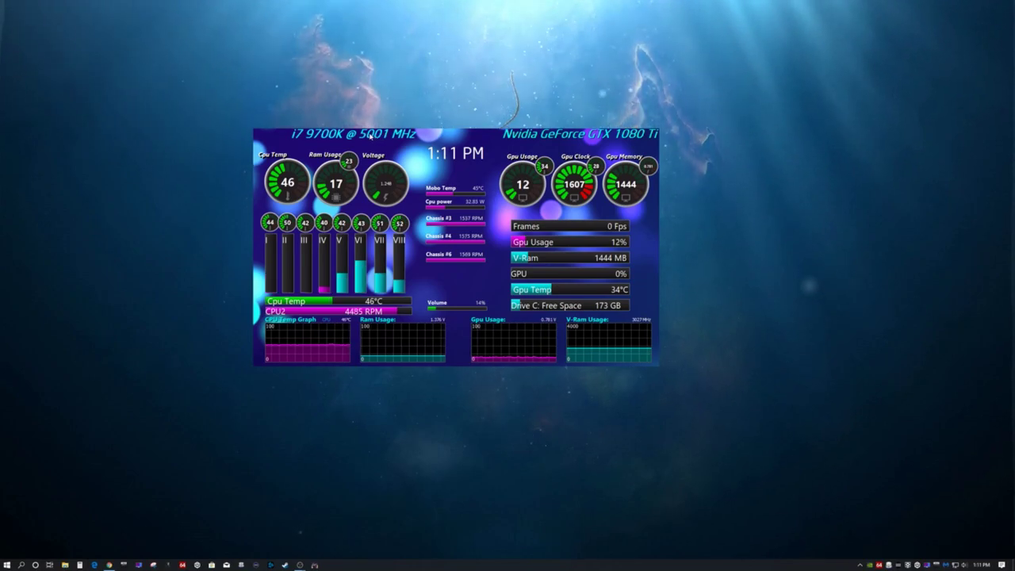
Modify the i7 9700K heading, keeping it a simple sensor item, reselect CPU Clock so its label becomes CPU Clock, and apply.
right_click(371, 133)
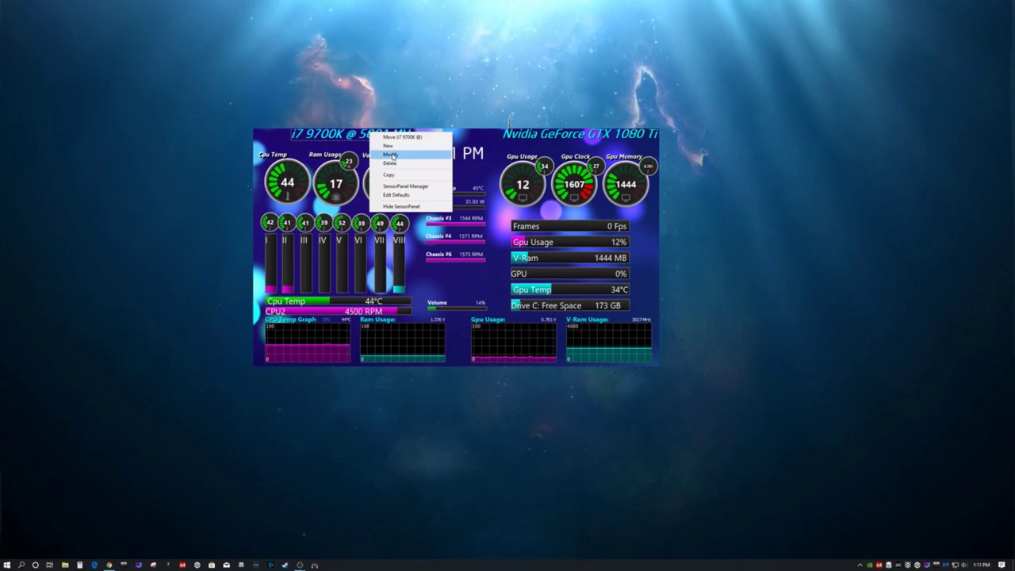
left_click(392, 155)
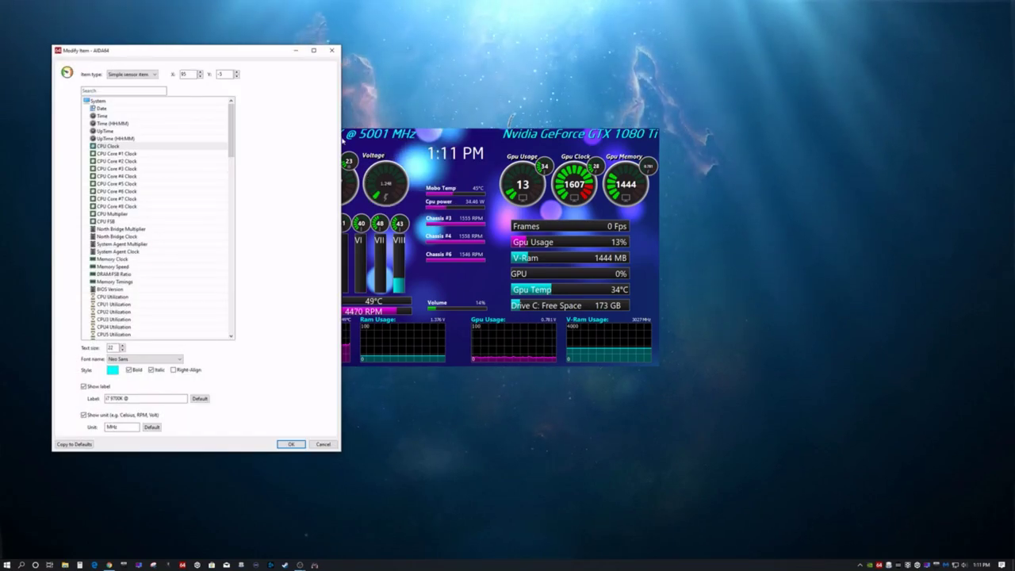
left_click(155, 74)
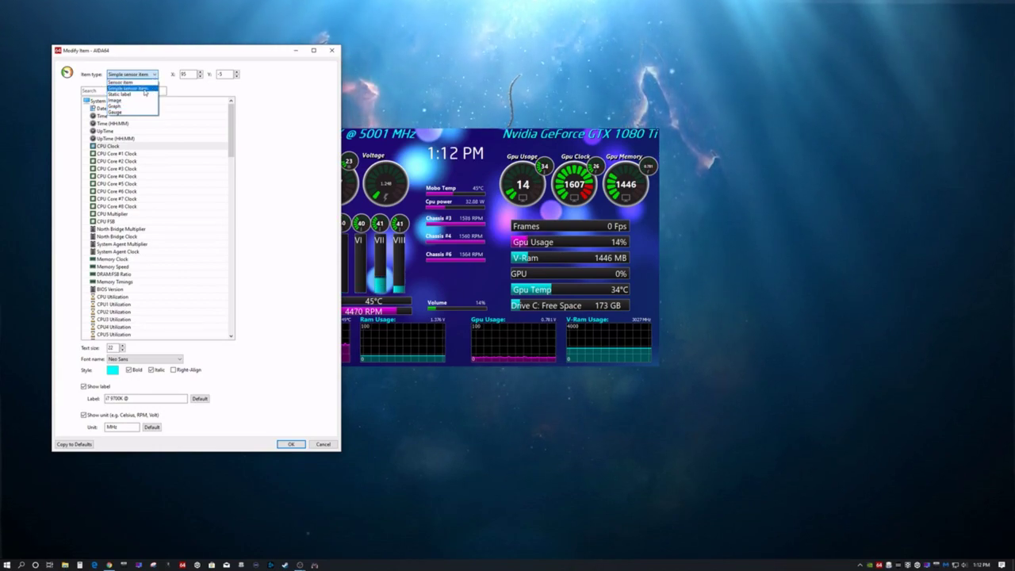
left_click(322, 111)
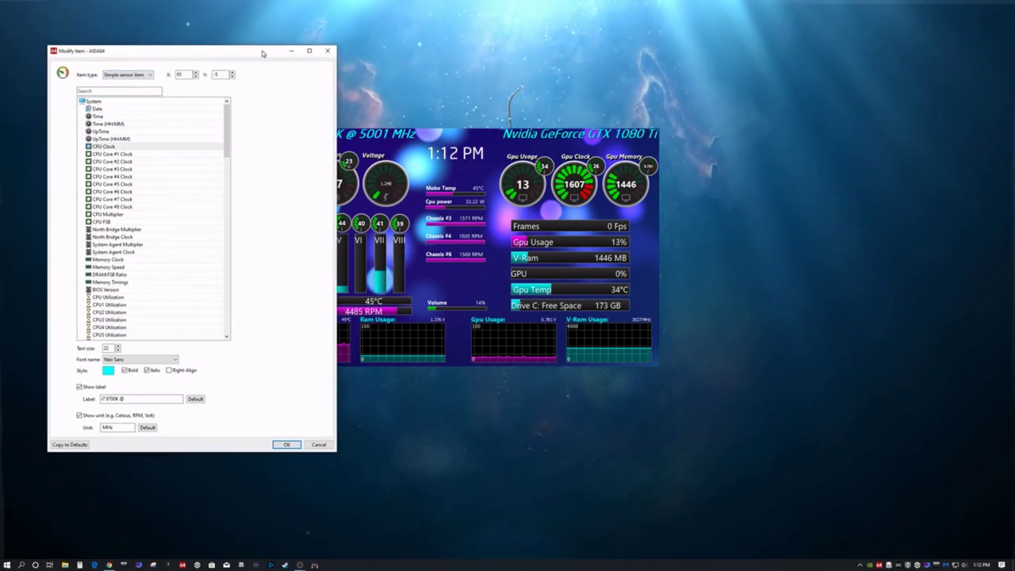
left_click_drag(238, 50, 195, 48)
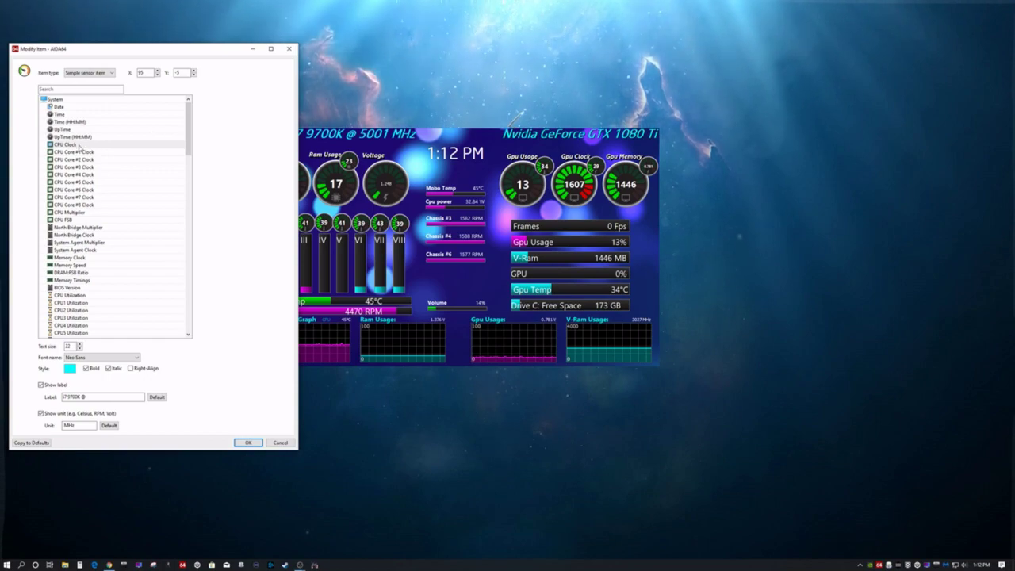
left_click(141, 145)
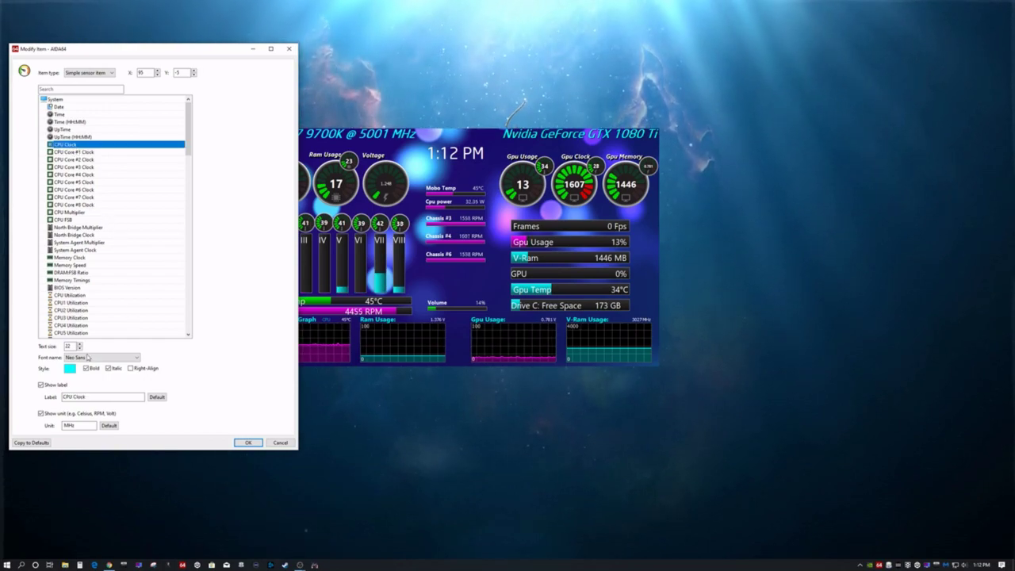
left_click(93, 397)
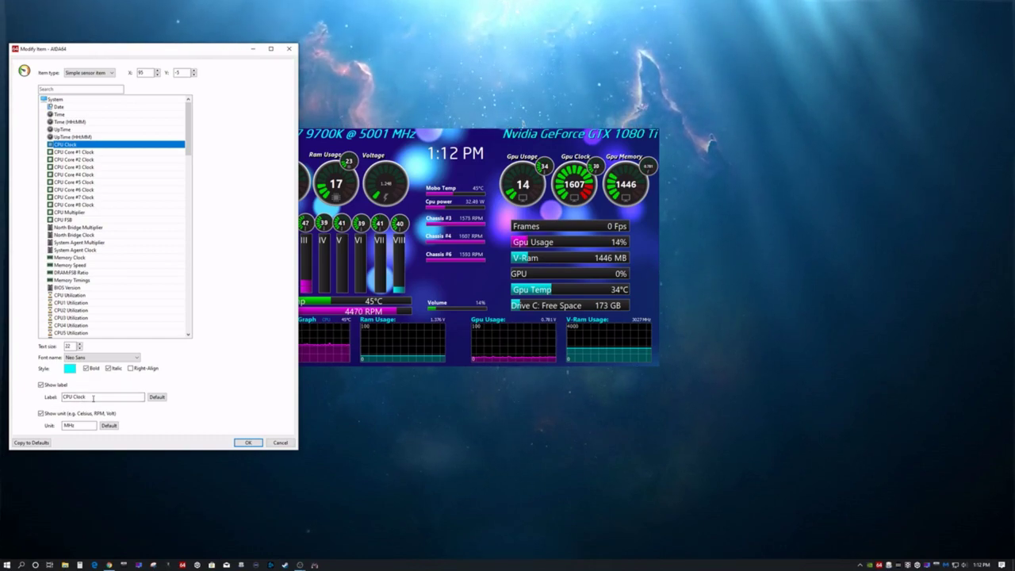
left_click(83, 395)
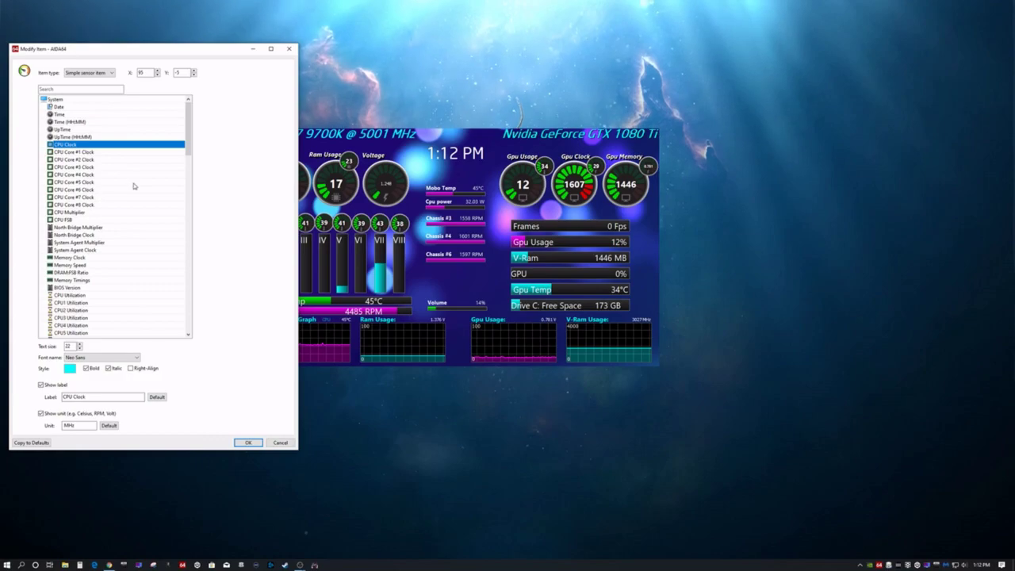
left_click(248, 443)
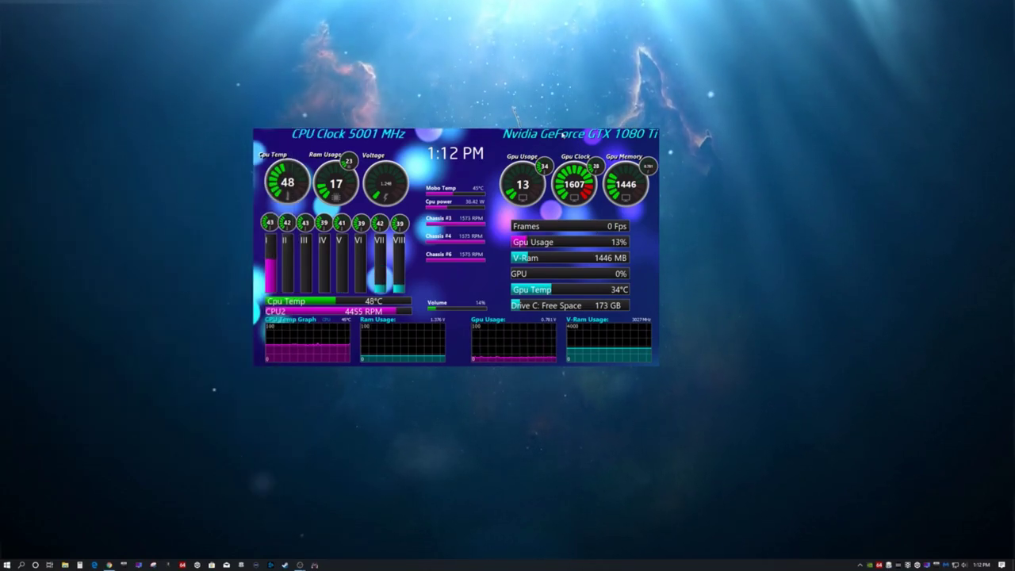
Examine the item types available for the Nvidia GeForce GTX 1080 Ti static label and close its settings without changes.
right_click(562, 135)
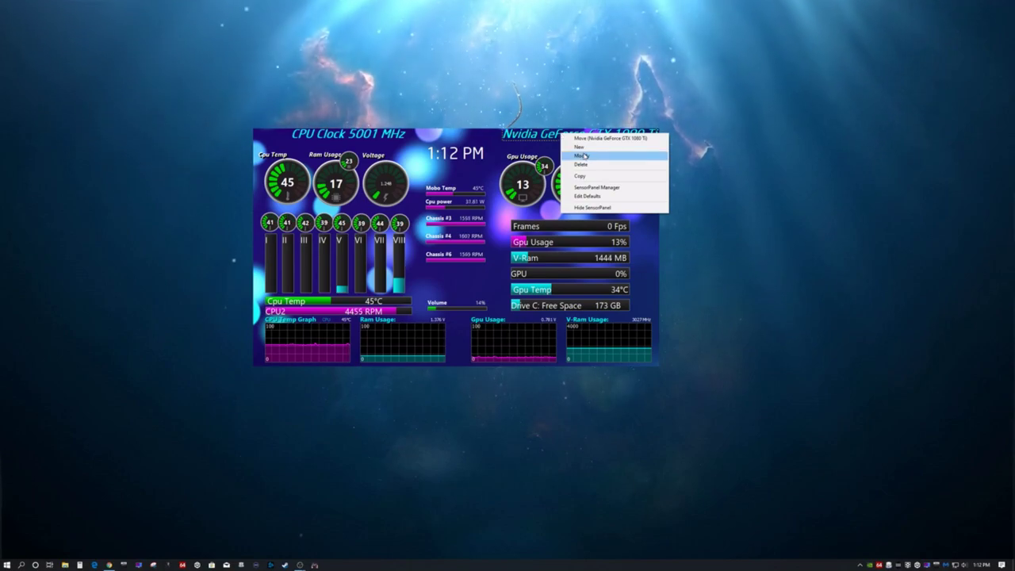
left_click(582, 156)
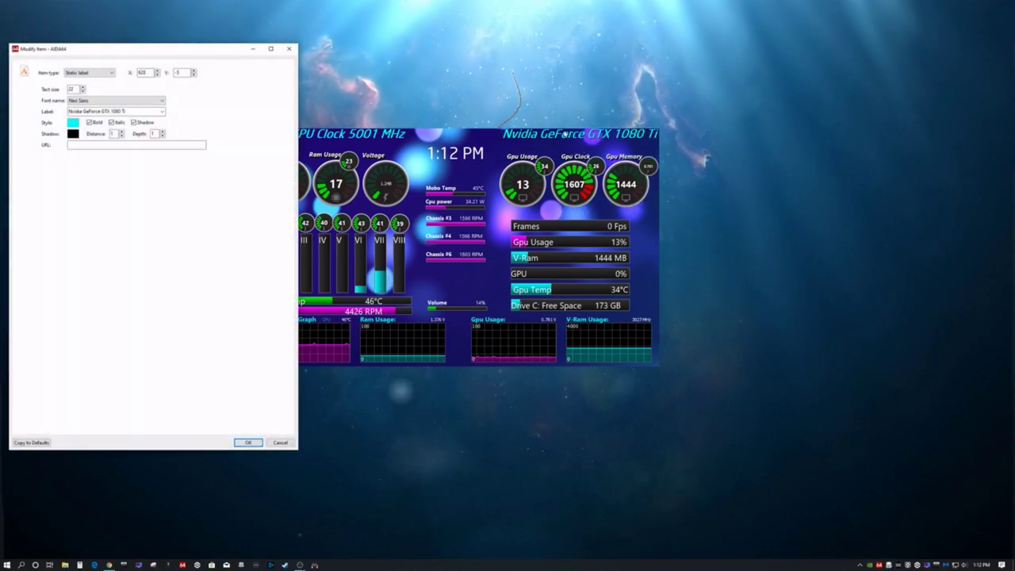
left_click(104, 73)
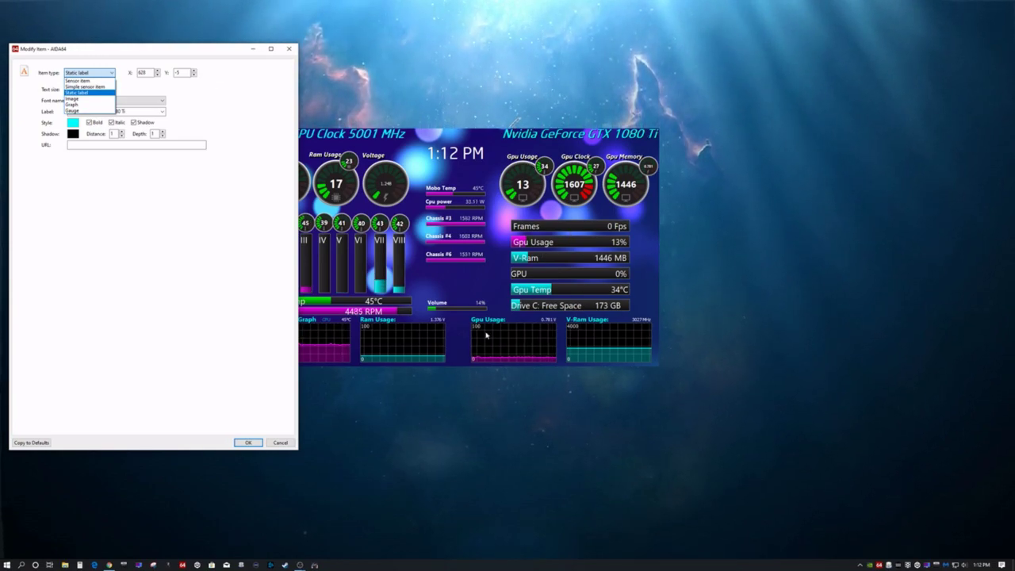
left_click(166, 197)
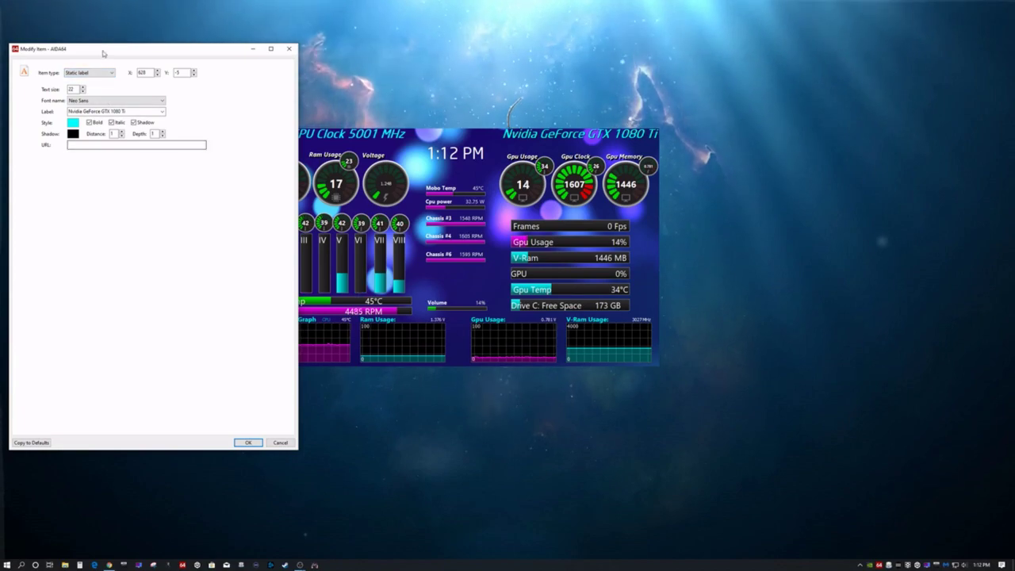
left_click(281, 442)
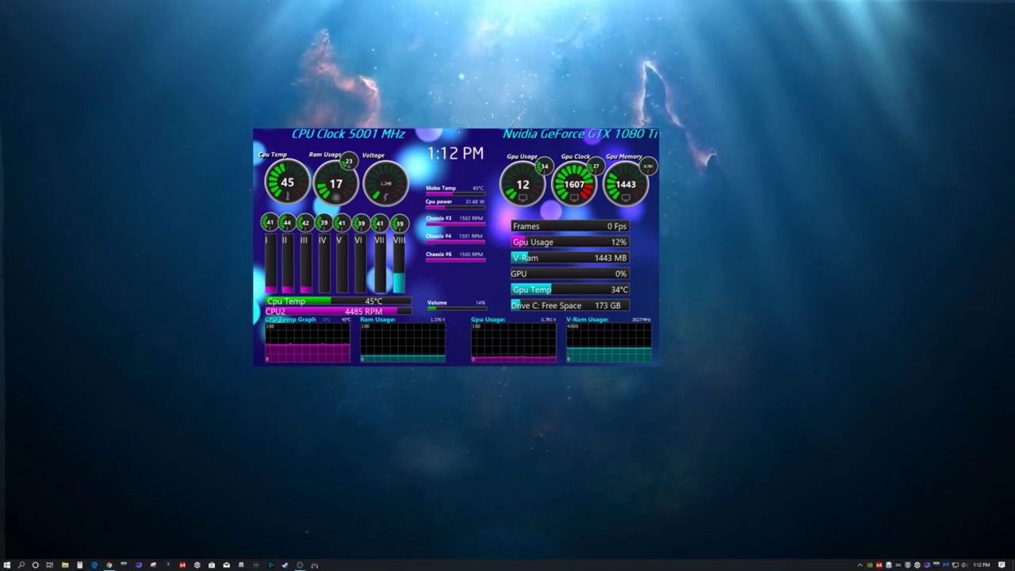
Move the SensorPanel slightly up and to the right on the desktop, and reselect Time (HH:MM) for the clock item with its default label.
left_click_drag(481, 153, 543, 143)
right_click(517, 147)
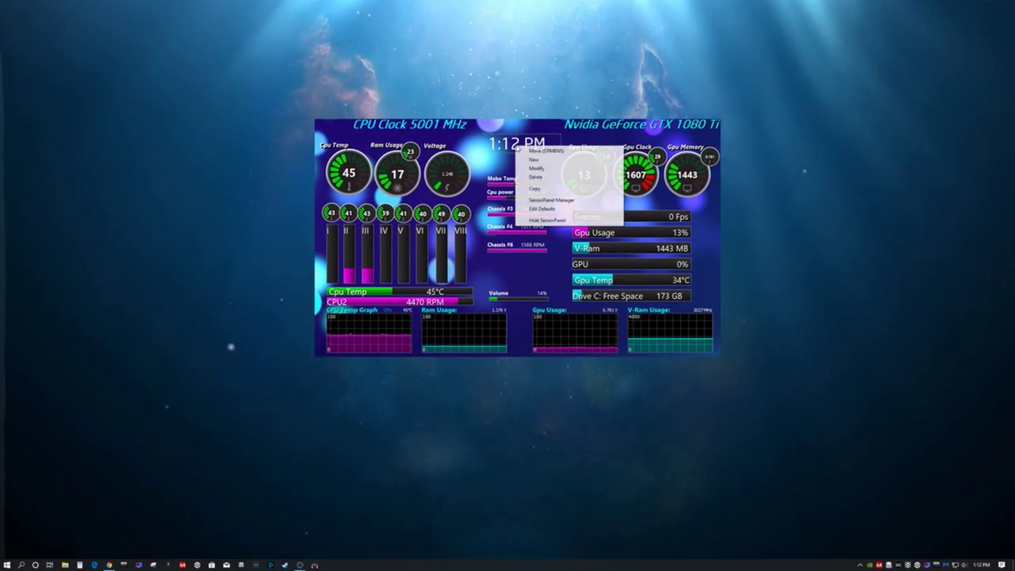
left_click(547, 168)
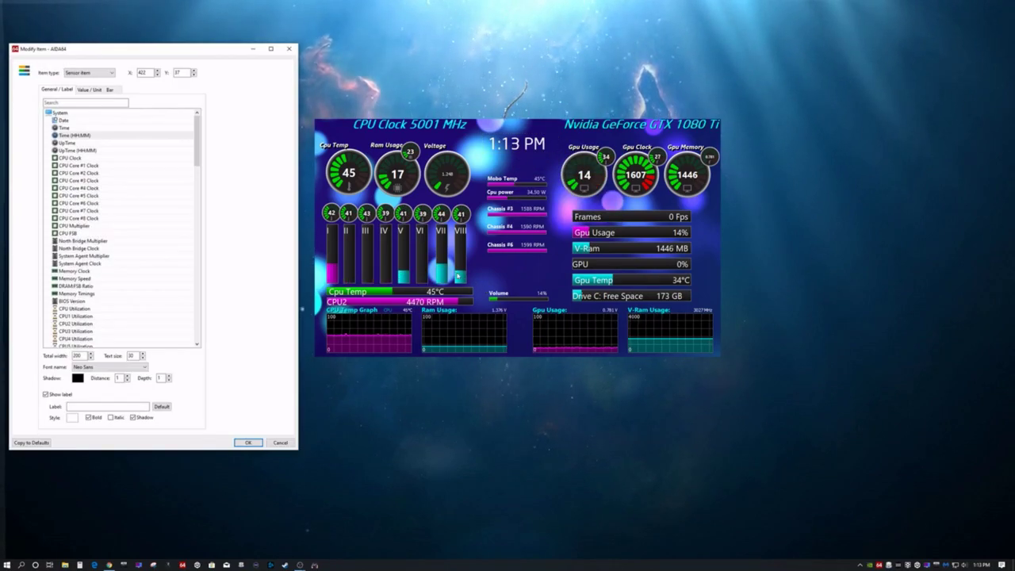
left_click(76, 136)
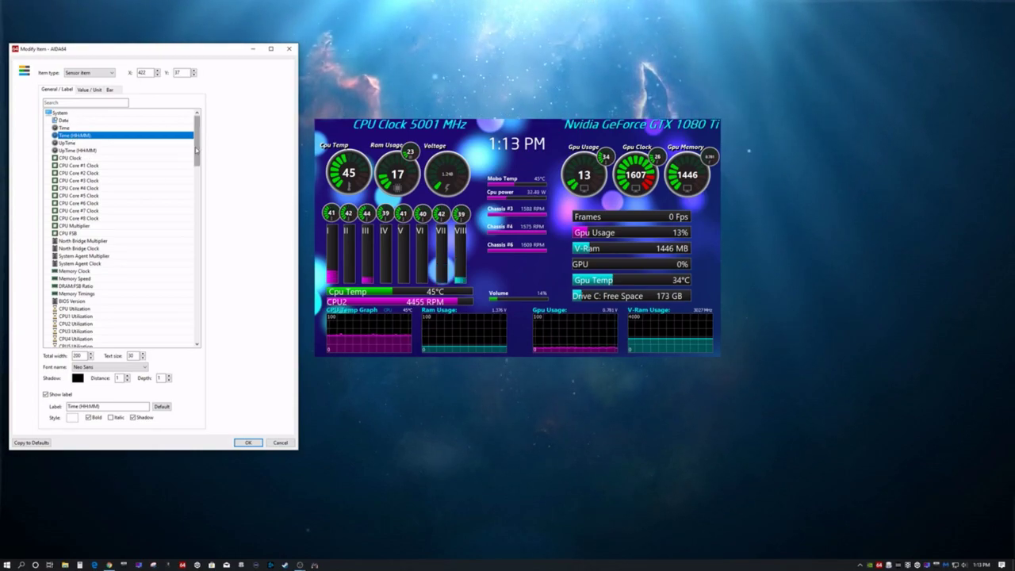
left_click_drag(197, 150, 207, 246)
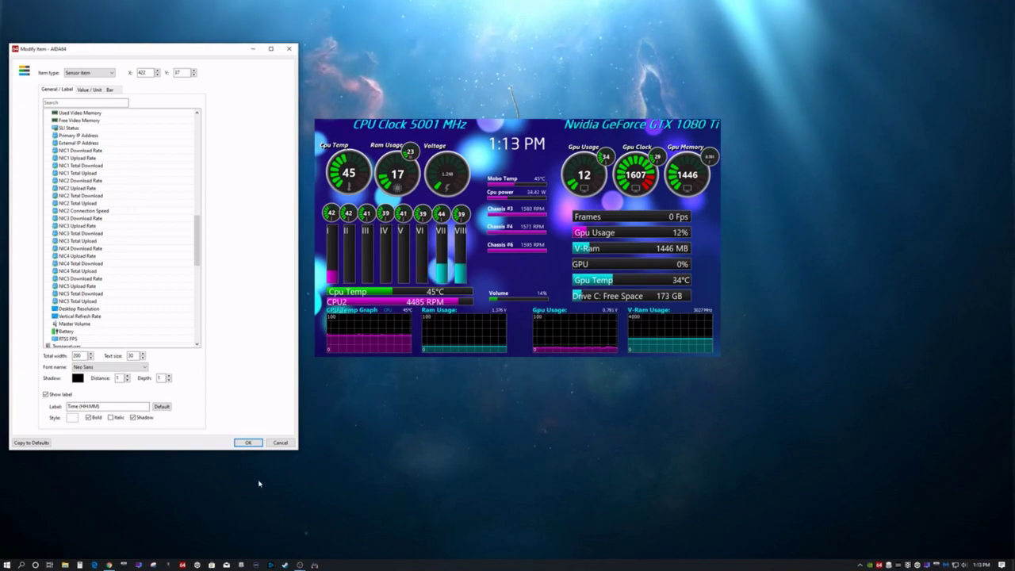
scroll(63, 188, "up", 9)
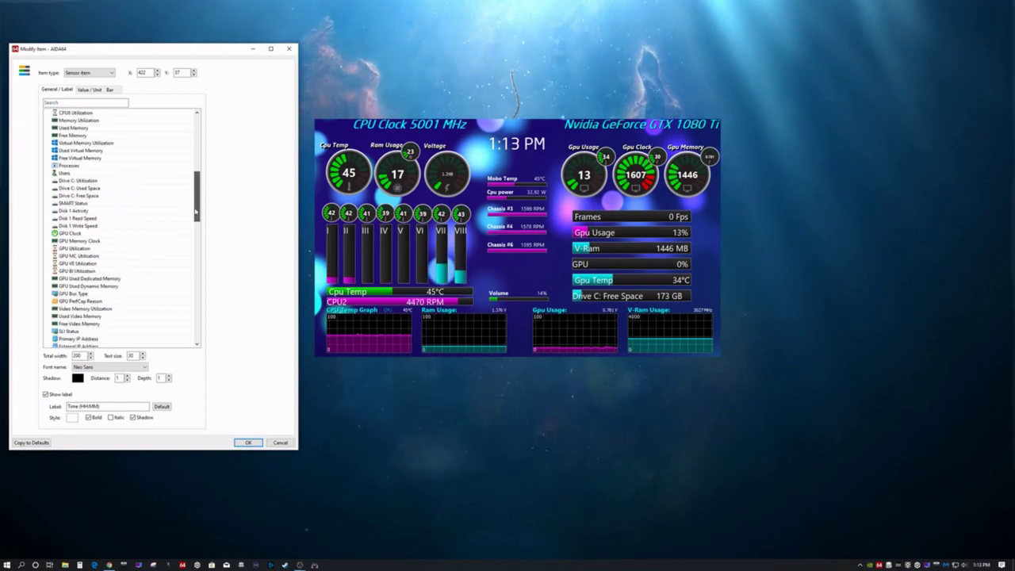
scroll(197, 195, "up", 5)
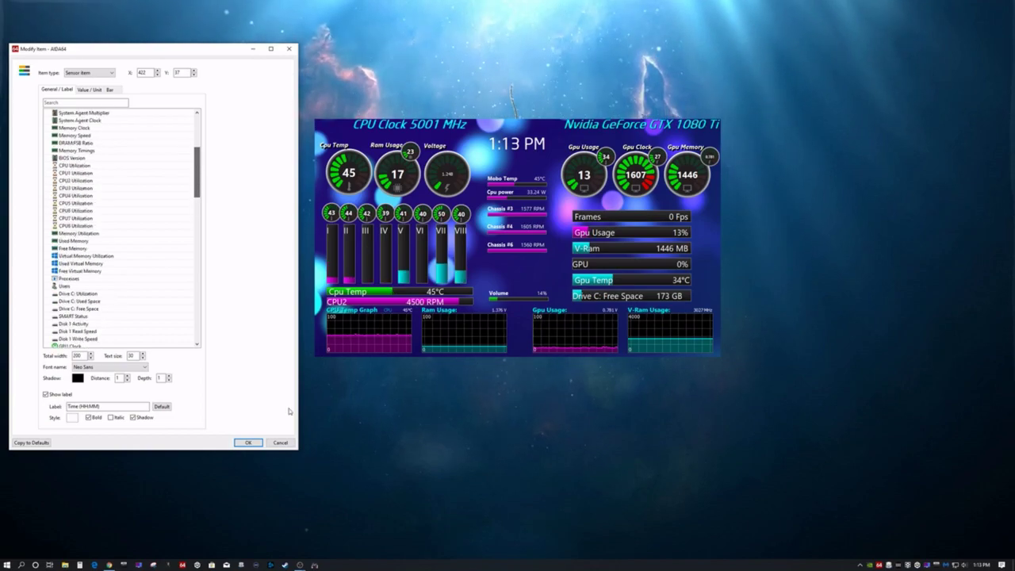
left_click(248, 443)
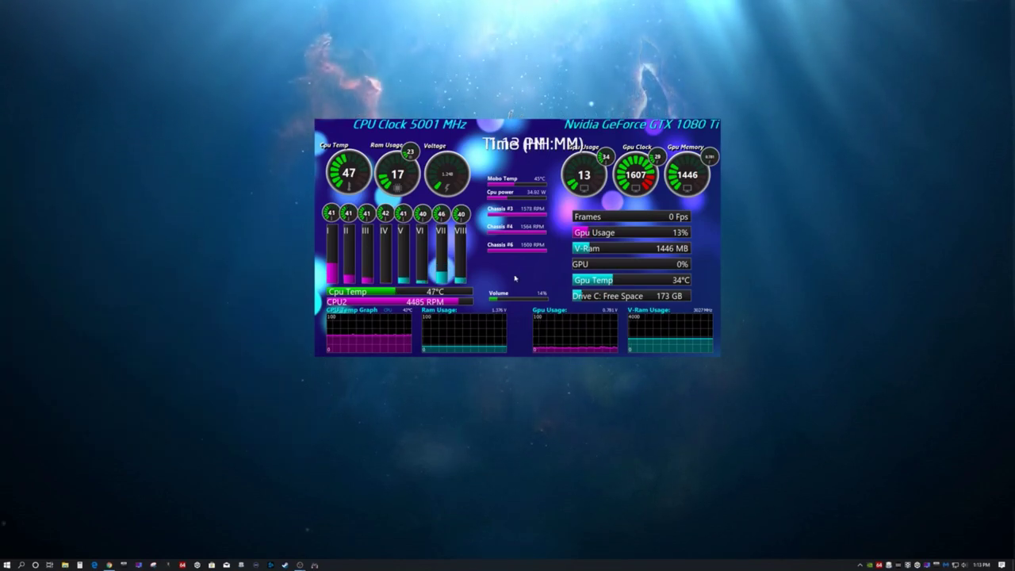
Modify the clock item again, keeping Time (HH:MM) as its source, clear its label text and apply.
right_click(517, 141)
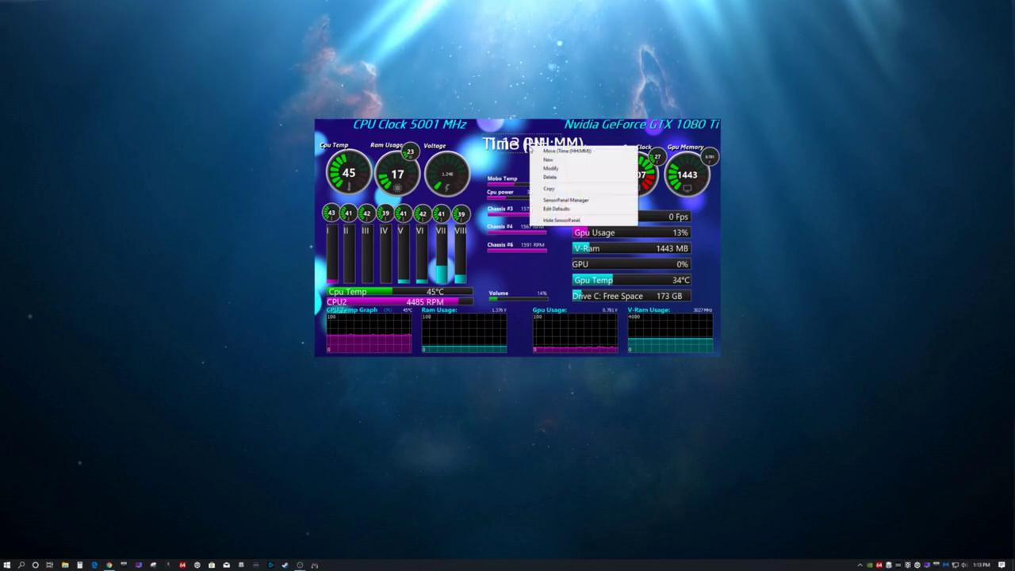
left_click(554, 169)
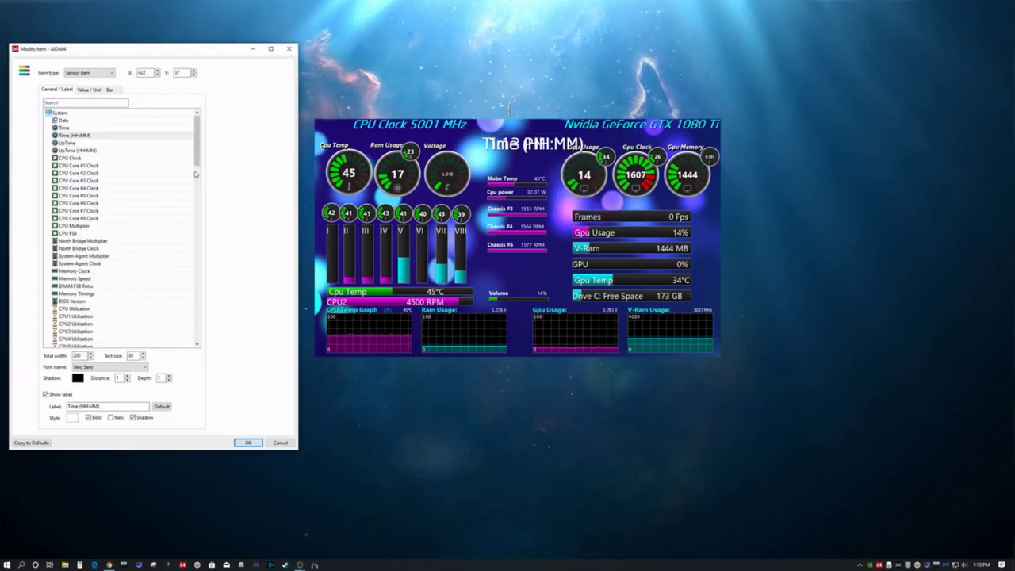
left_click(74, 136)
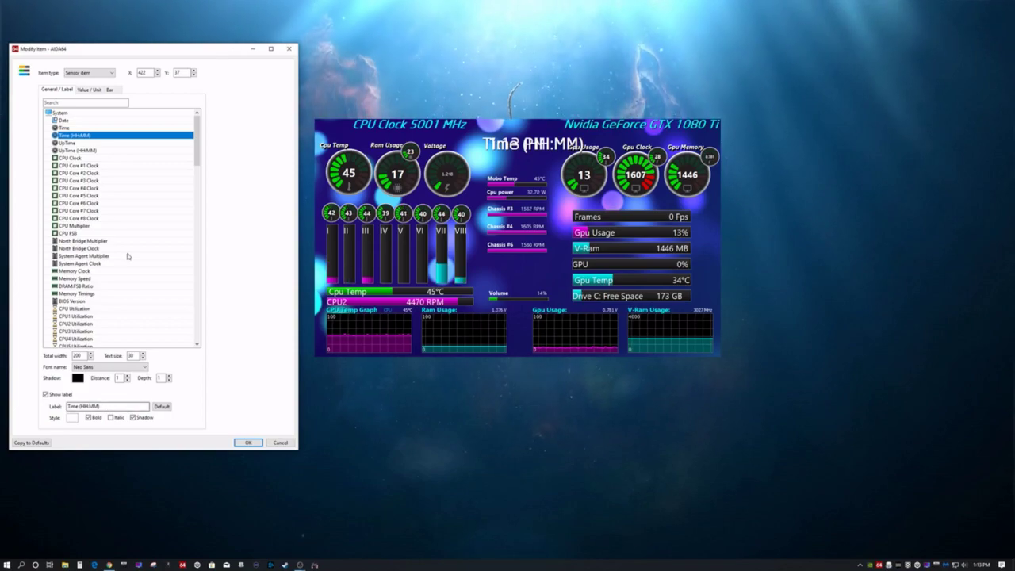
left_click_drag(107, 406, 55, 409)
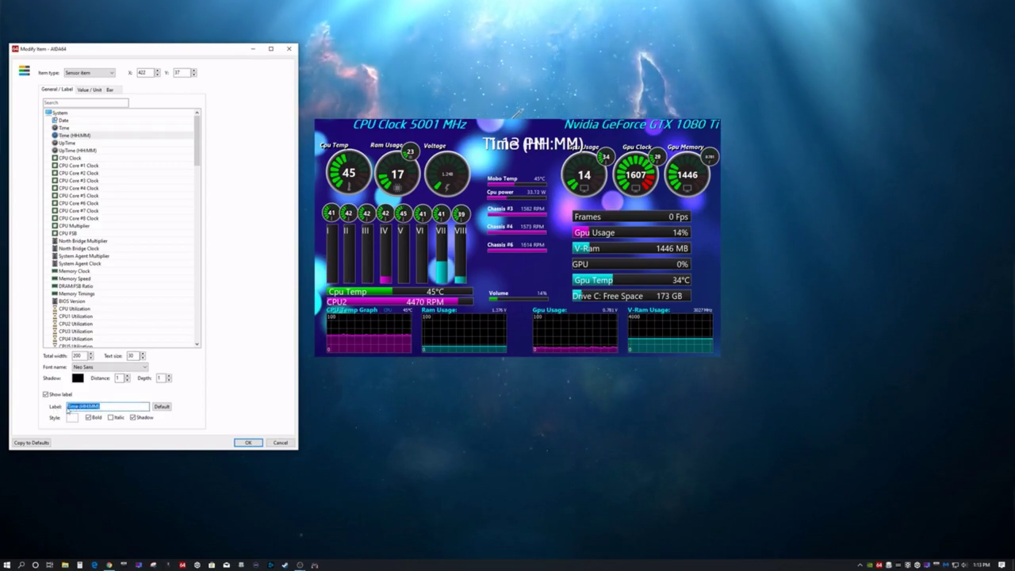
left_click(247, 442)
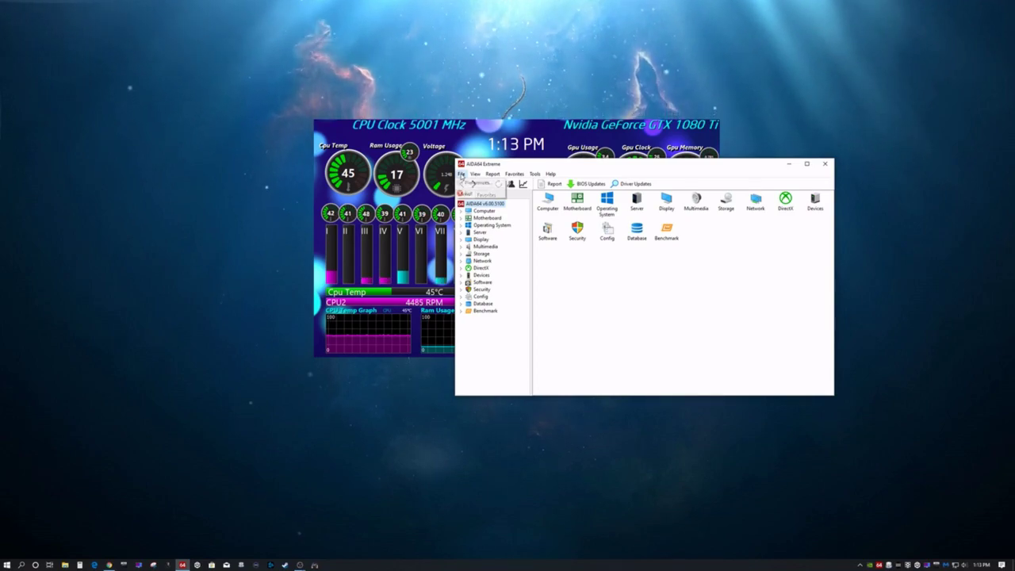
Open the SensorPanel preferences and choose black as the panel's background color.
left_click(461, 174)
key("Escape")
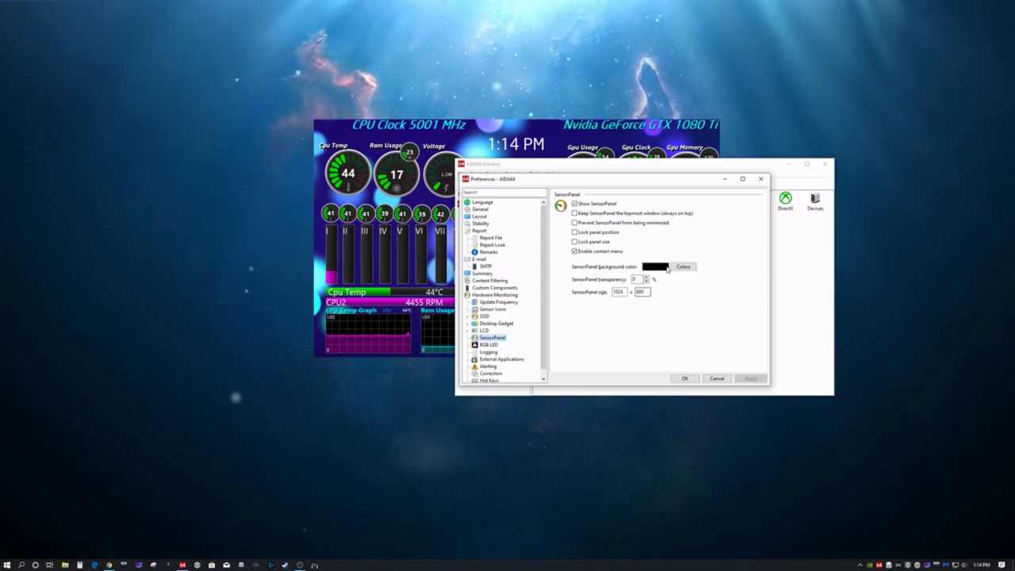
left_click(673, 268)
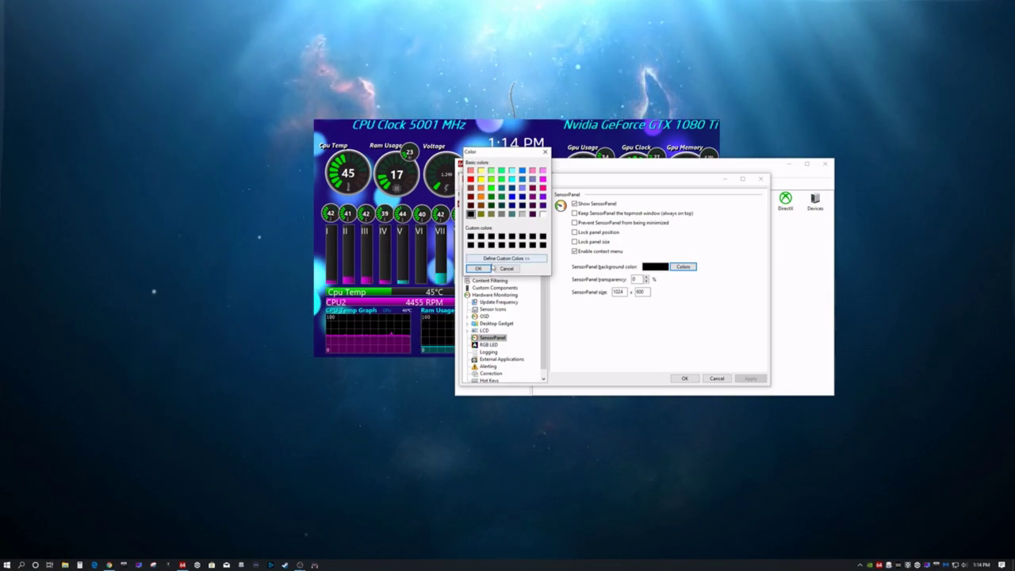
left_click(479, 269)
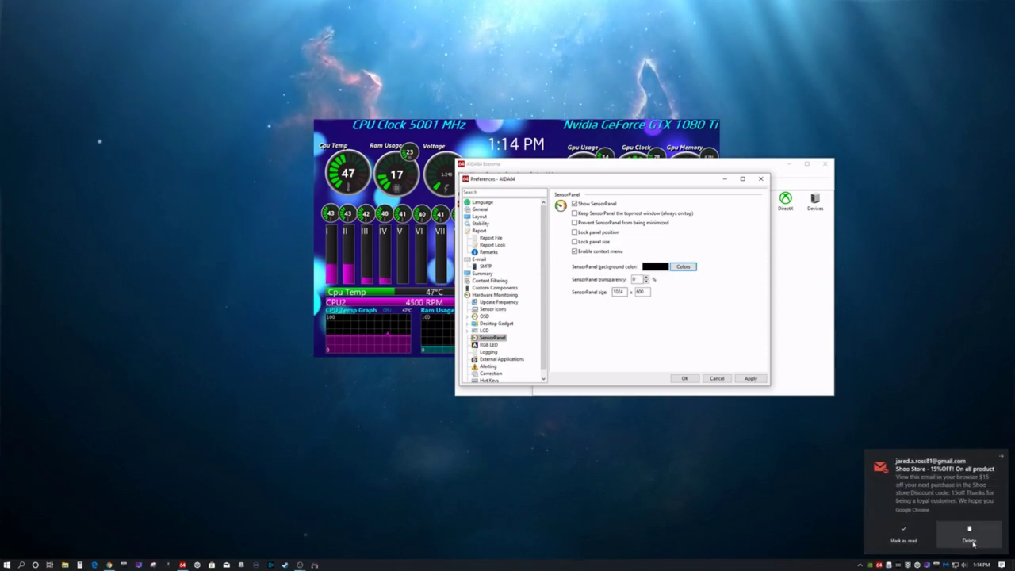
Delete the e-mail from its pop-up notification, save the preferences and close the main AIDA64 window.
left_click(969, 540)
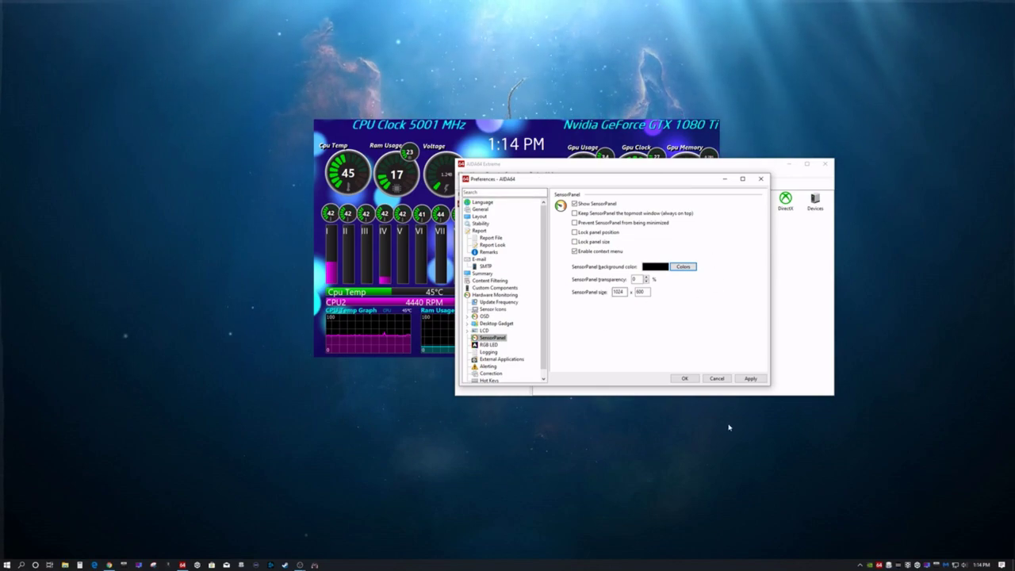
left_click(684, 378)
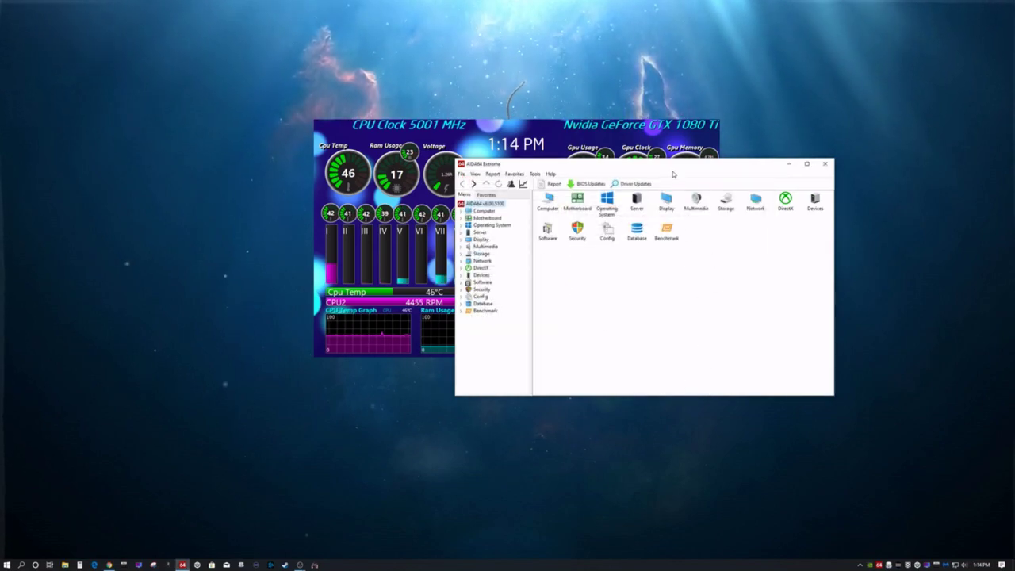
left_click(822, 168)
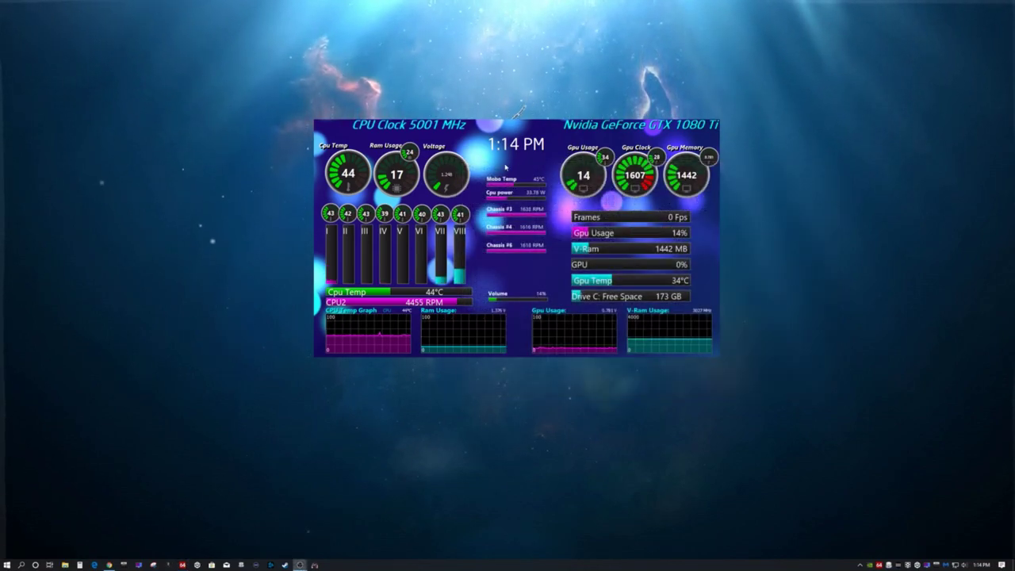
Start a new image item, select the 1024 x 600 purple bokeh picture in the Pictures folder, and cancel without adding it.
right_click(523, 270)
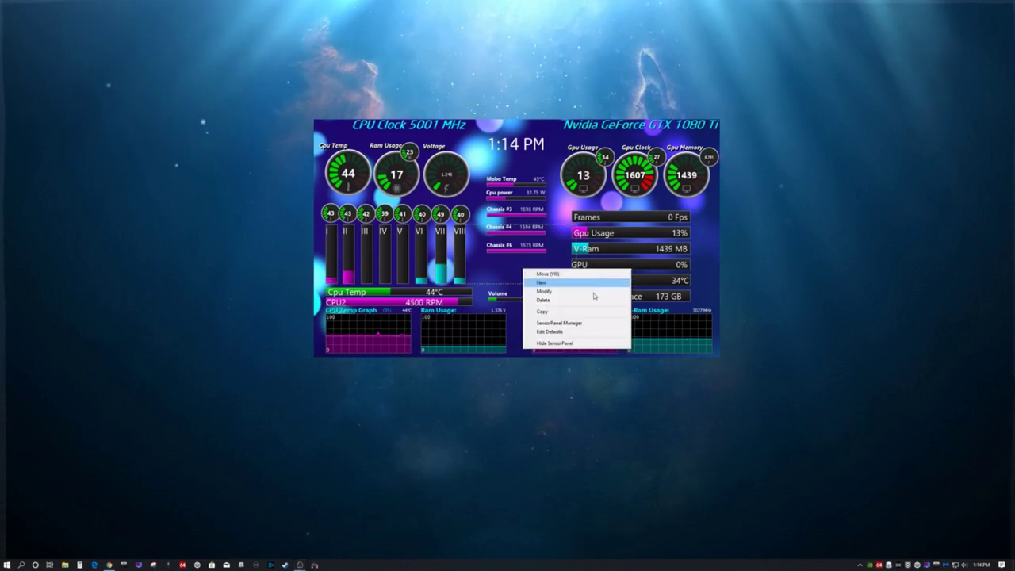
left_click(543, 283)
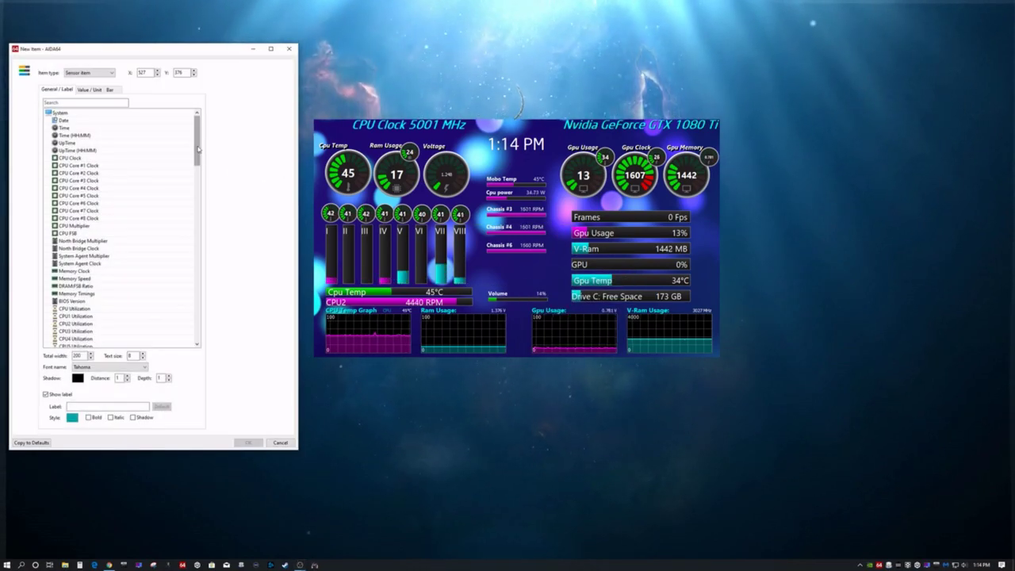
left_click(102, 73)
left_click(93, 98)
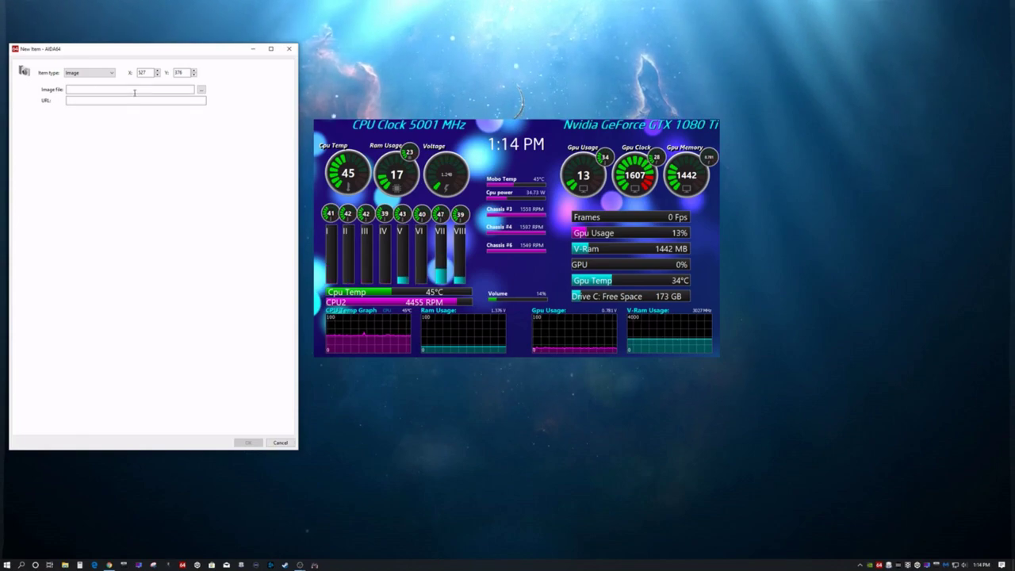
left_click(150, 90)
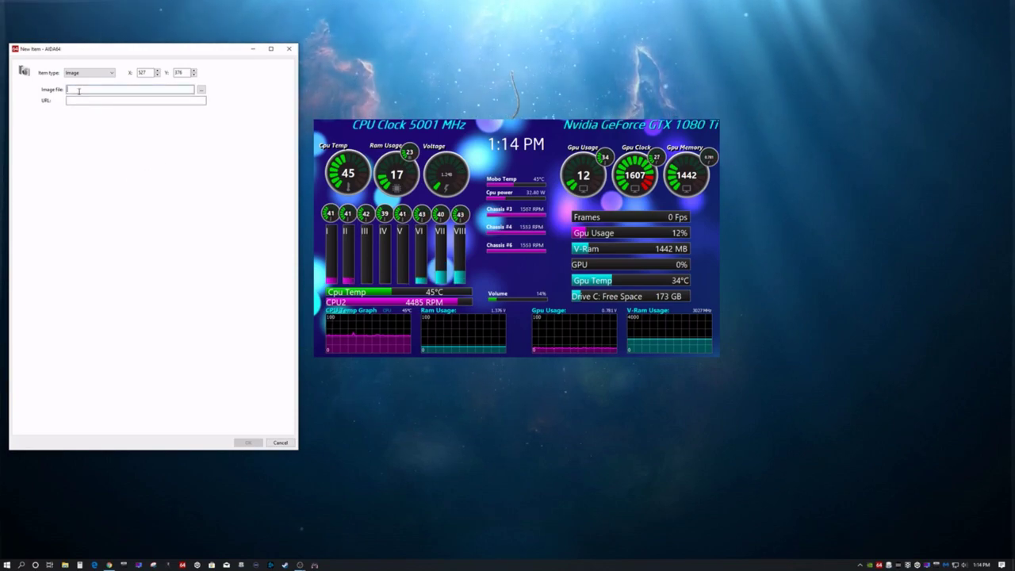
left_click(202, 90)
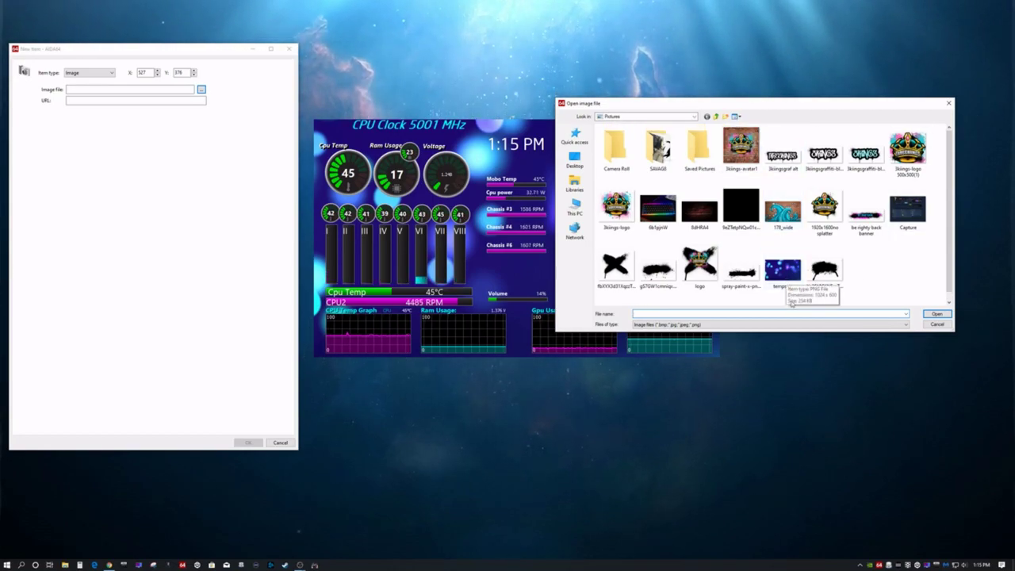
left_click(783, 274)
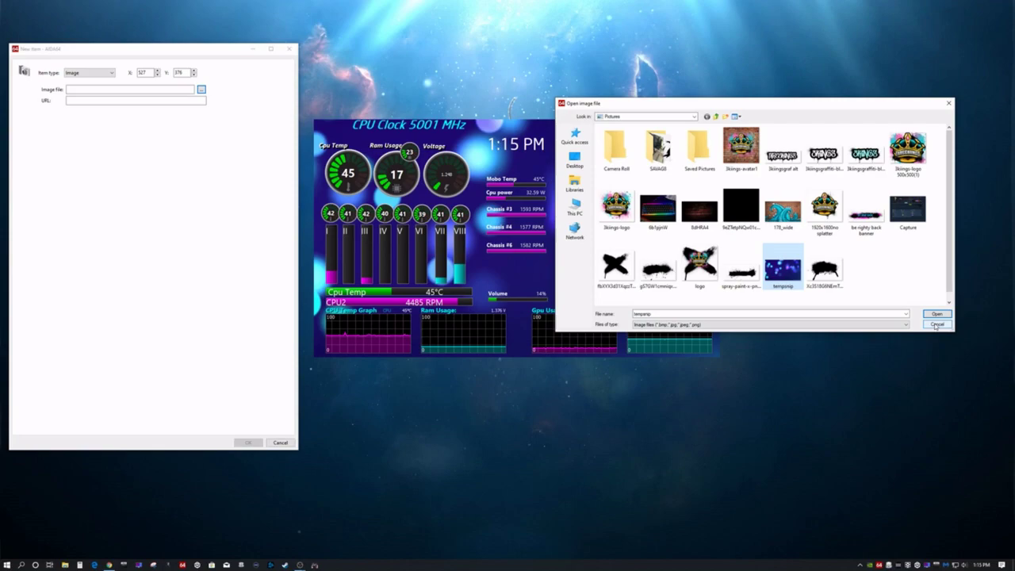
left_click(937, 325)
left_click(289, 49)
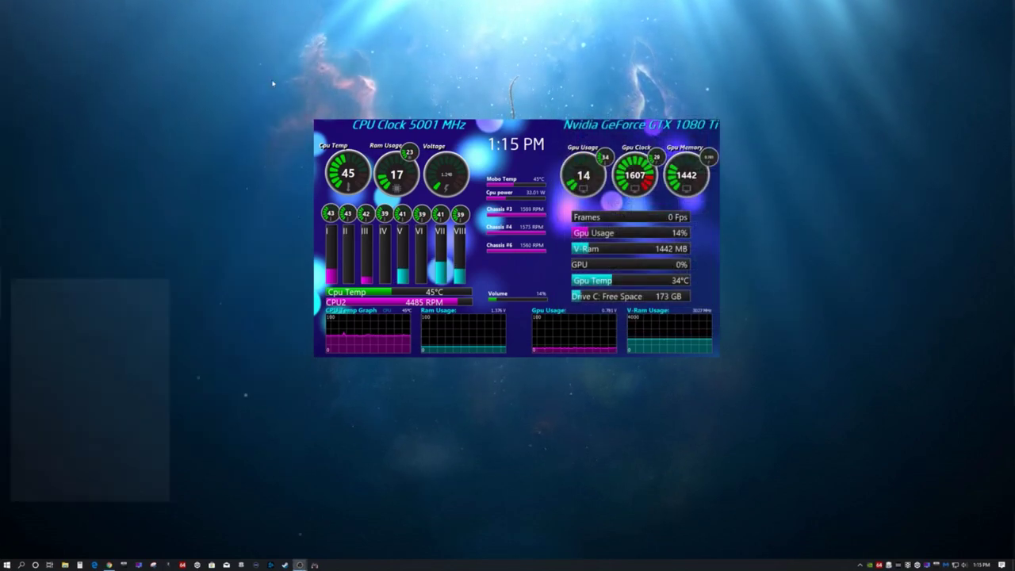
Switch to the Snipping Tool, capture the whole desktop with the SensorPanel, and close it without saving the snip.
left_click(153, 565)
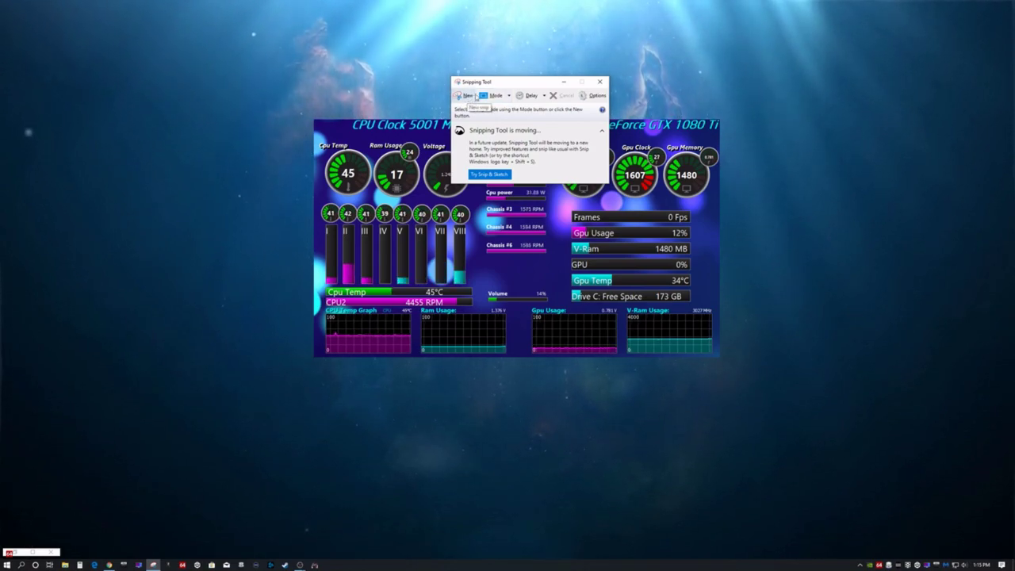
left_click(472, 96)
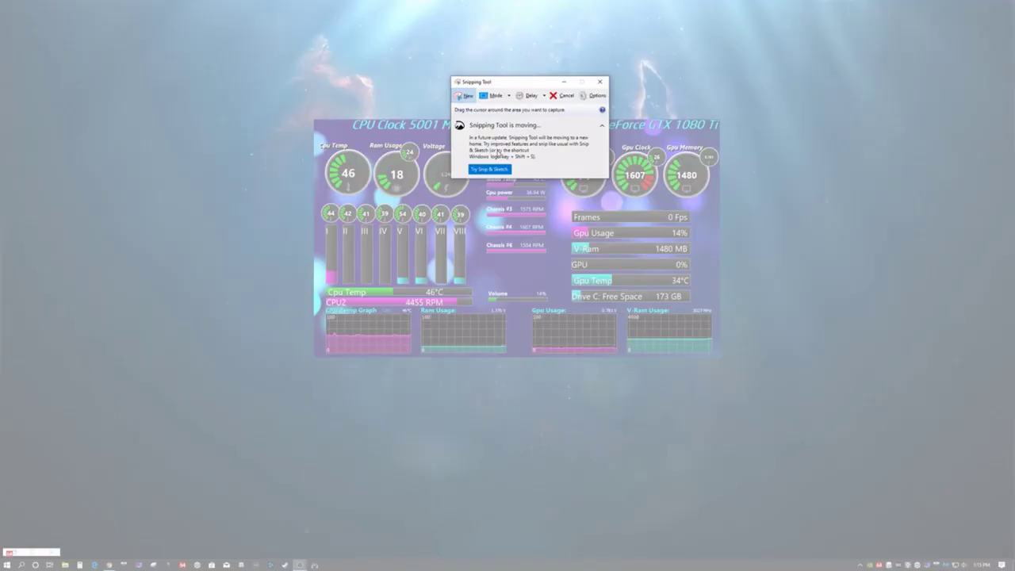
left_click_drag(4, 4, 1014, 564)
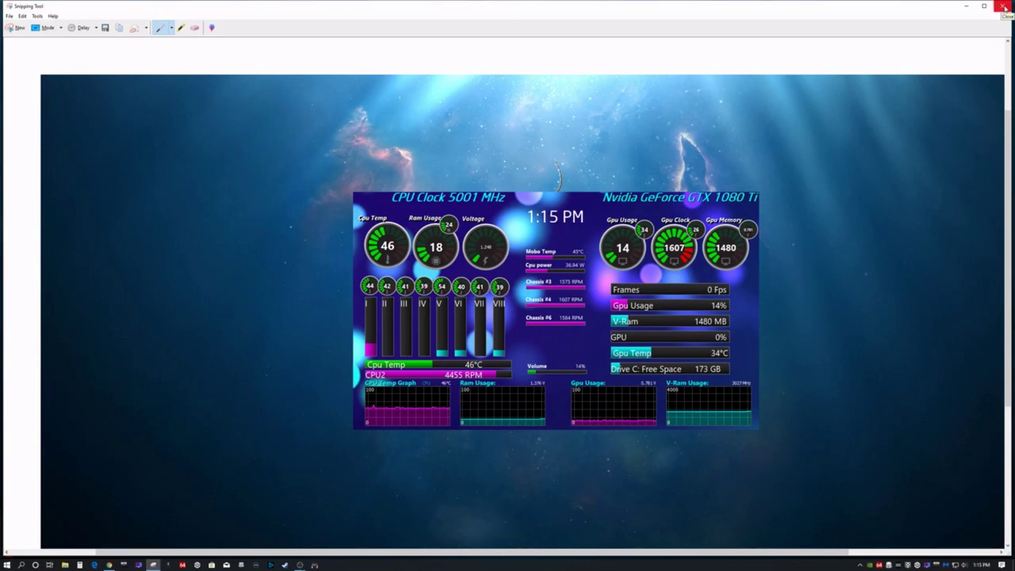
left_click(1005, 8)
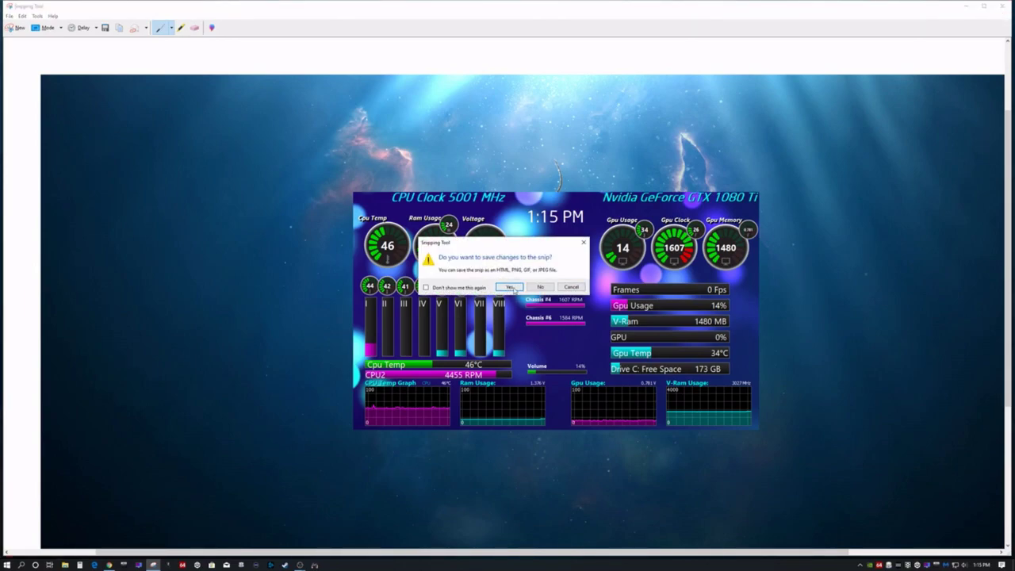
left_click(531, 290)
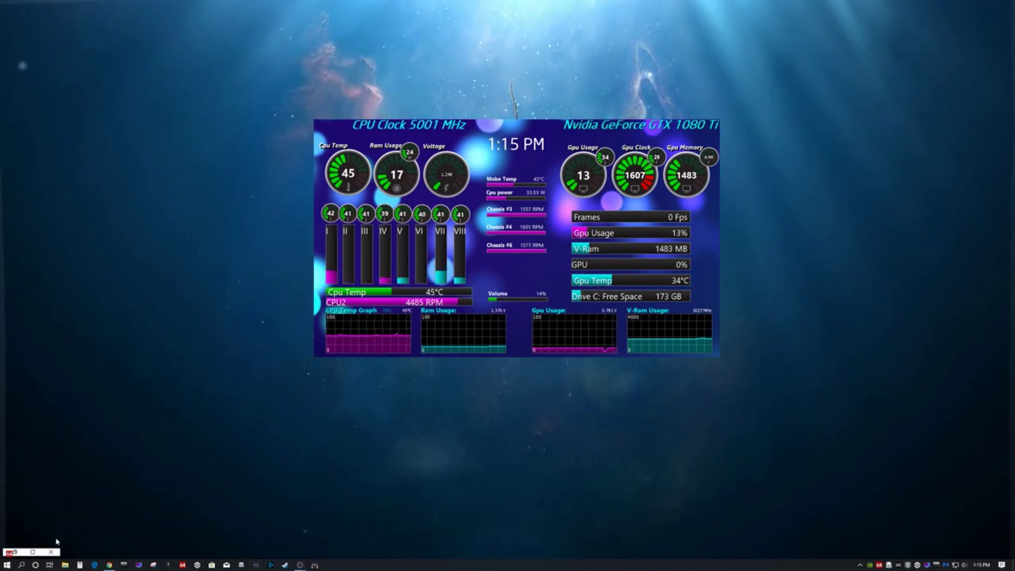
right_click(514, 271)
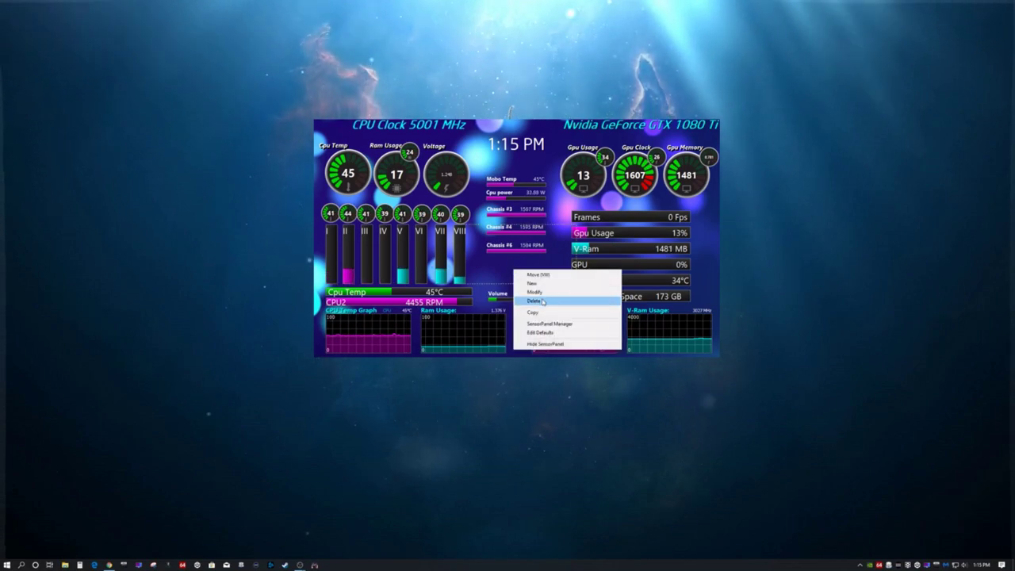
left_click(533, 283)
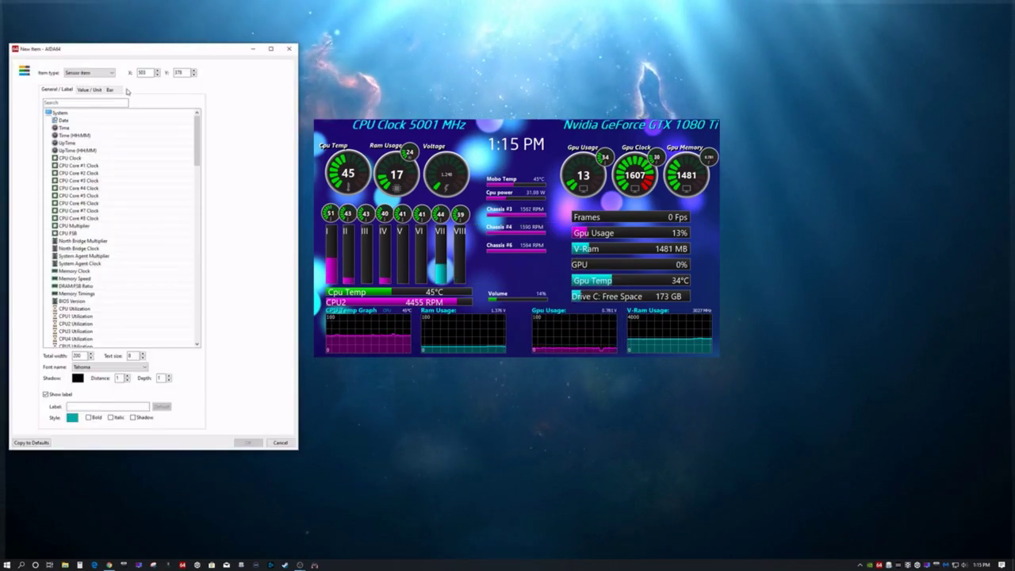
left_click(92, 72)
left_click(81, 97)
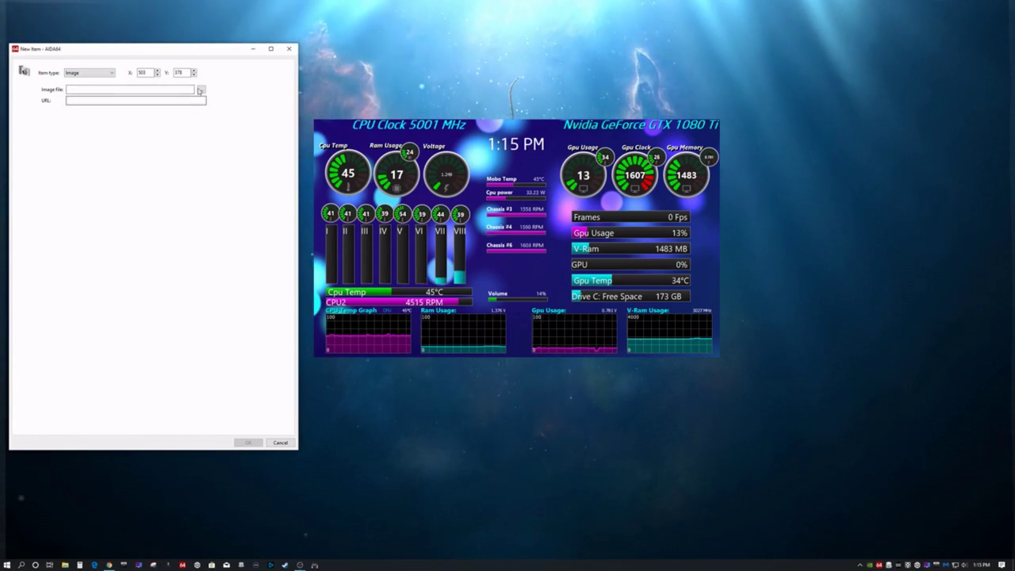
left_click(277, 442)
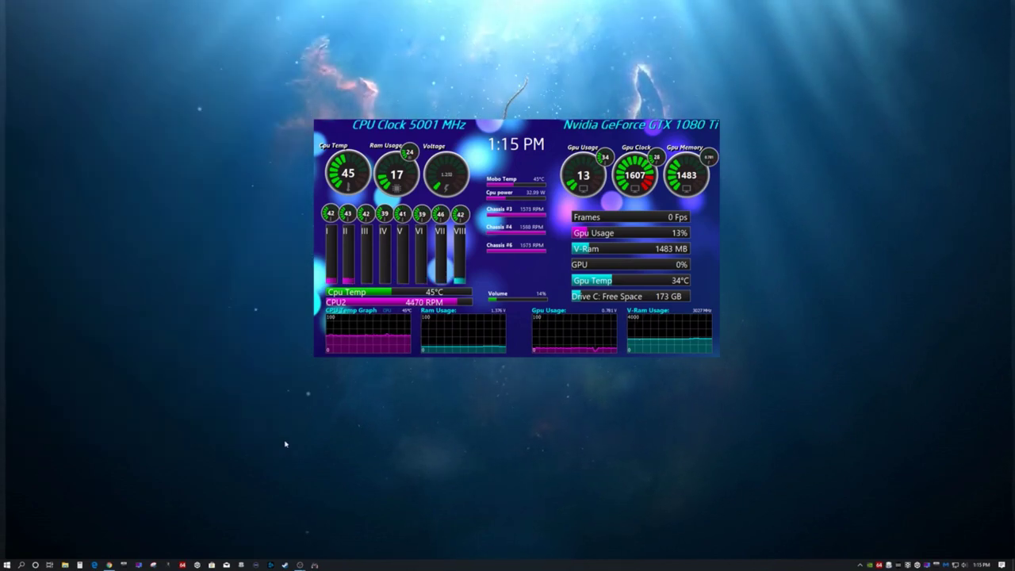
Open the SensorPanel Manager and move the background image item down to the very end of the item list.
right_click(515, 264)
left_click(554, 318)
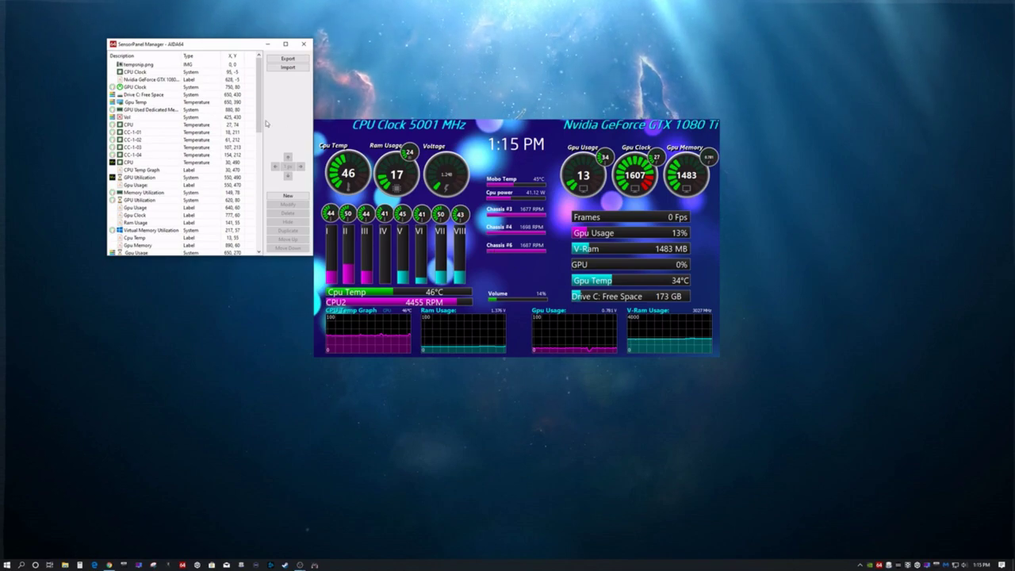
mouse_move(260, 101)
left_mouse_down()
mouse_move(254, 226)
mouse_move(257, 87)
left_mouse_up()
left_click(157, 65)
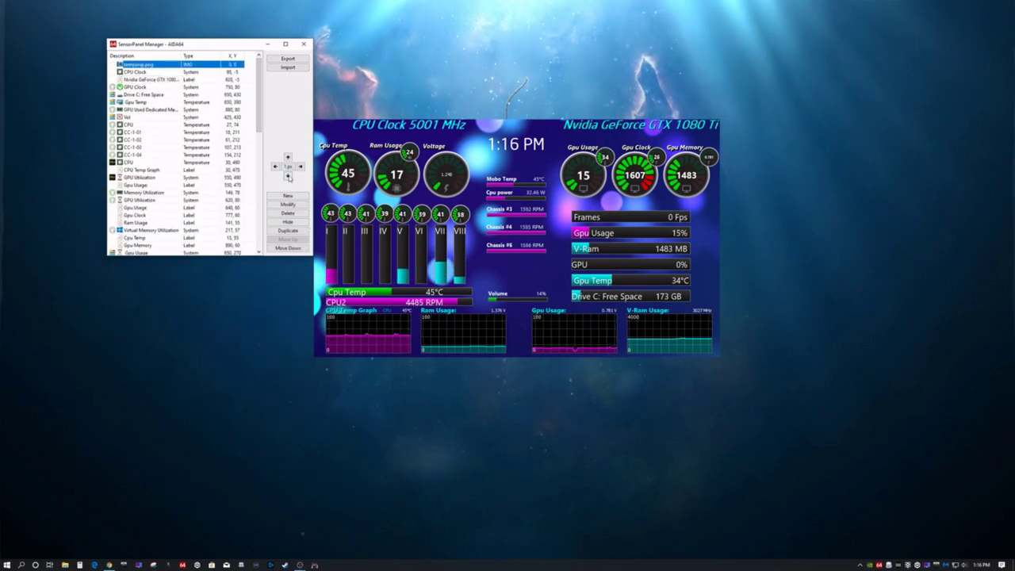
left_click(295, 249)
left_click(295, 249)
left_click(295, 249)
left_click(295, 249)
left_click(295, 249)
left_click(295, 249)
left_click(295, 249)
left_click(295, 249)
left_click(295, 249)
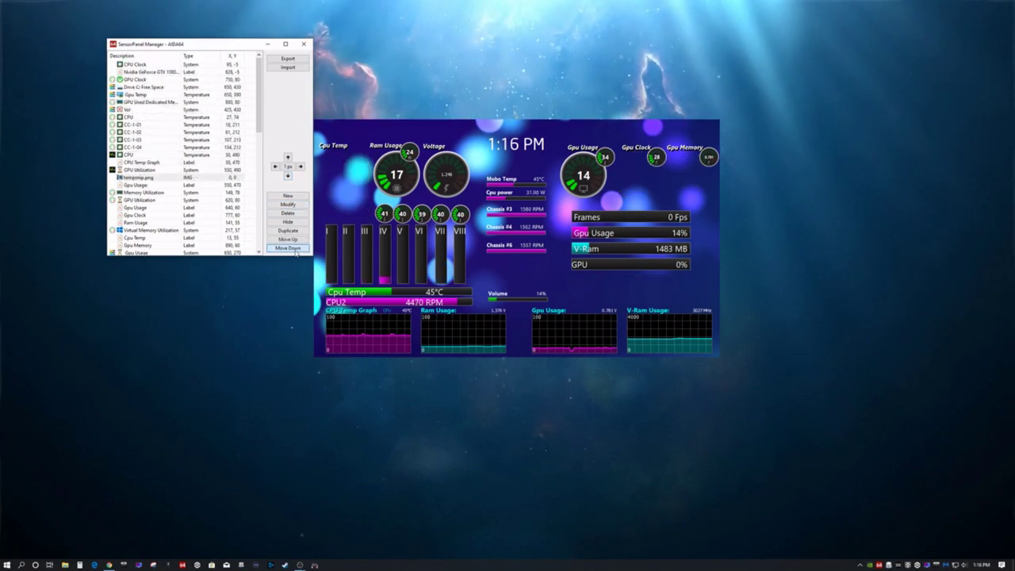
left_click(295, 249)
left_click(295, 249)
left_click(295, 249)
left_click(295, 249)
left_click(295, 249)
left_click(295, 249)
left_click(295, 249)
left_click(295, 249)
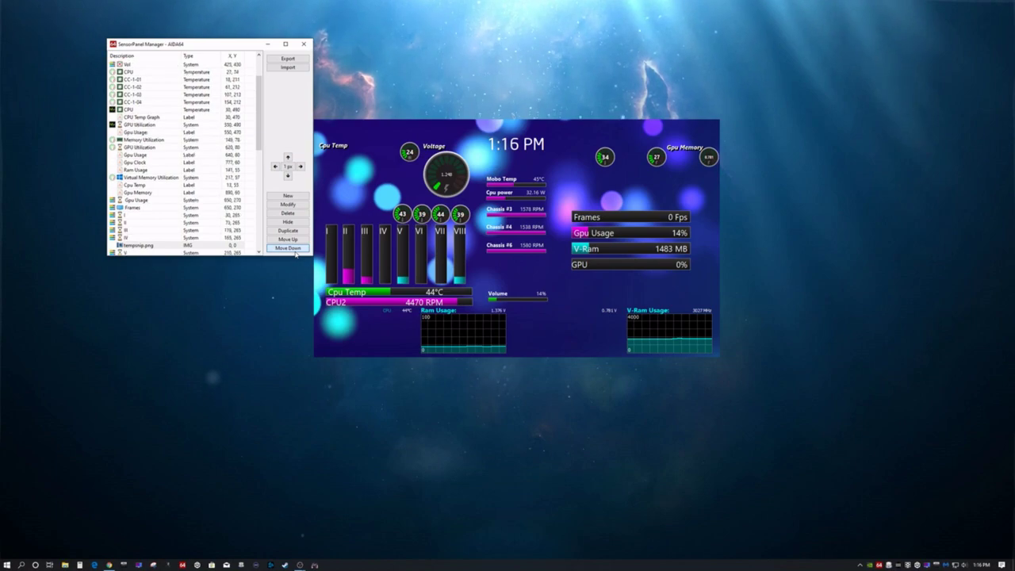
left_click(295, 249)
left_click(296, 249)
left_click(295, 249)
left_click(295, 249)
left_click(295, 250)
left_click(295, 249)
left_click(295, 249)
left_click(295, 249)
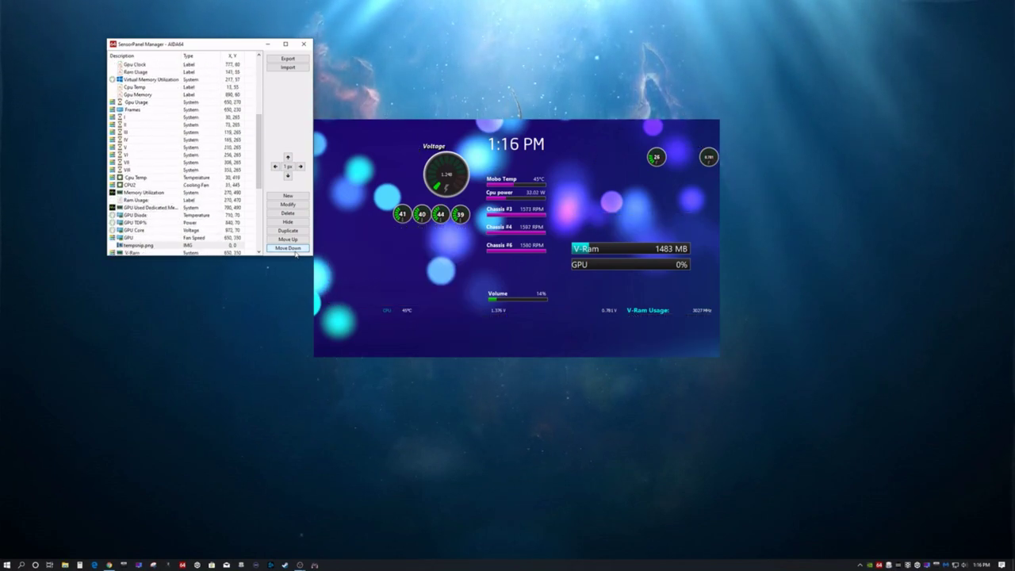
left_click(295, 249)
left_click(295, 249)
left_click(295, 249)
left_click(295, 249)
left_click(295, 249)
left_click(295, 249)
left_click(295, 249)
left_click(295, 249)
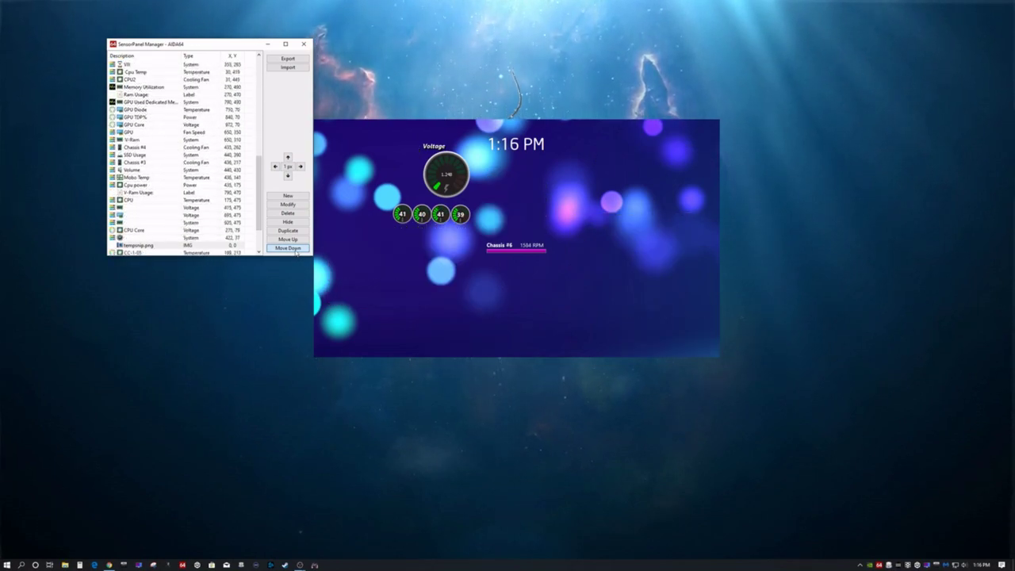
left_click(295, 249)
left_click(295, 249)
left_click(295, 249)
left_click(295, 249)
left_click(295, 249)
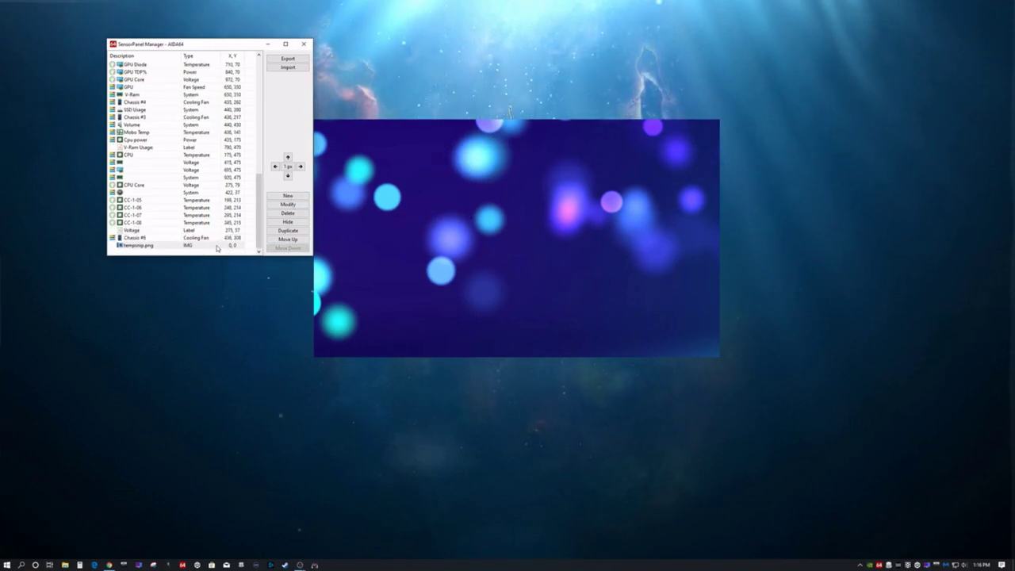
Move the background image item back up to the first position in the item list and close the SensorPanel Manager.
left_click(146, 247)
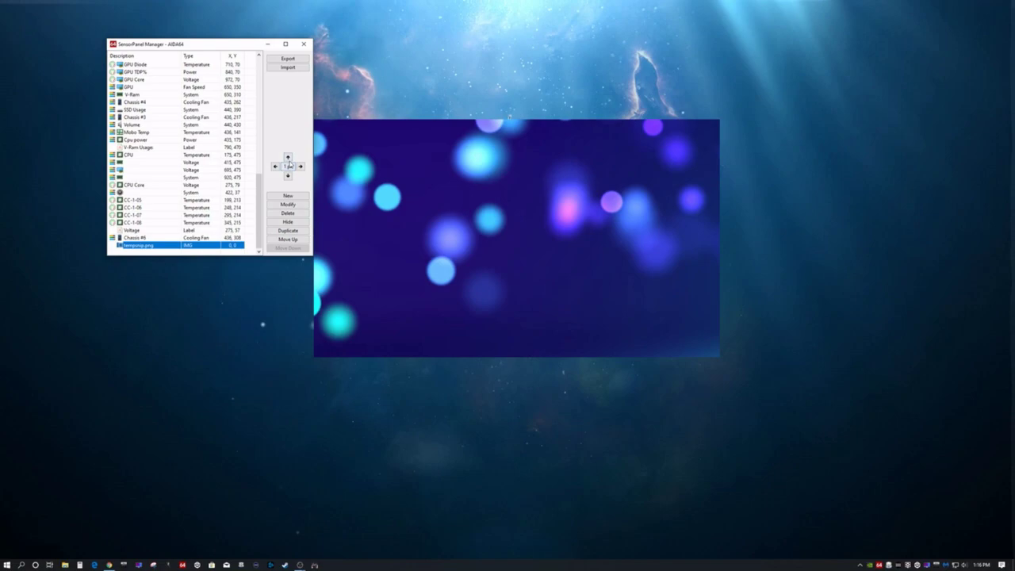
left_click(292, 239)
double_click(292, 240)
double_click(291, 240)
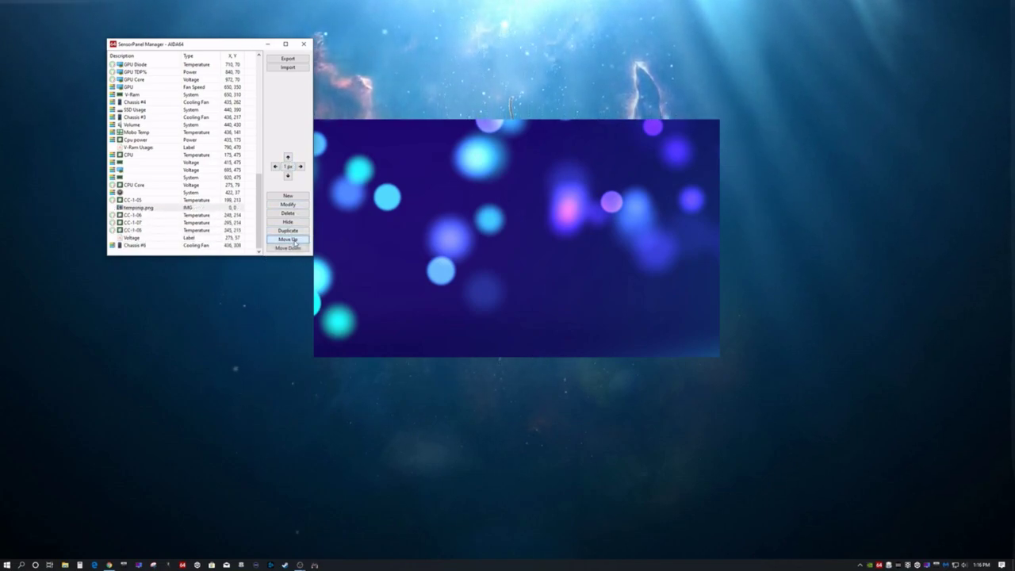
double_click(292, 240)
double_click(292, 240)
double_click(292, 240)
double_click(293, 240)
double_click(293, 240)
double_click(293, 239)
double_click(292, 240)
double_click(293, 240)
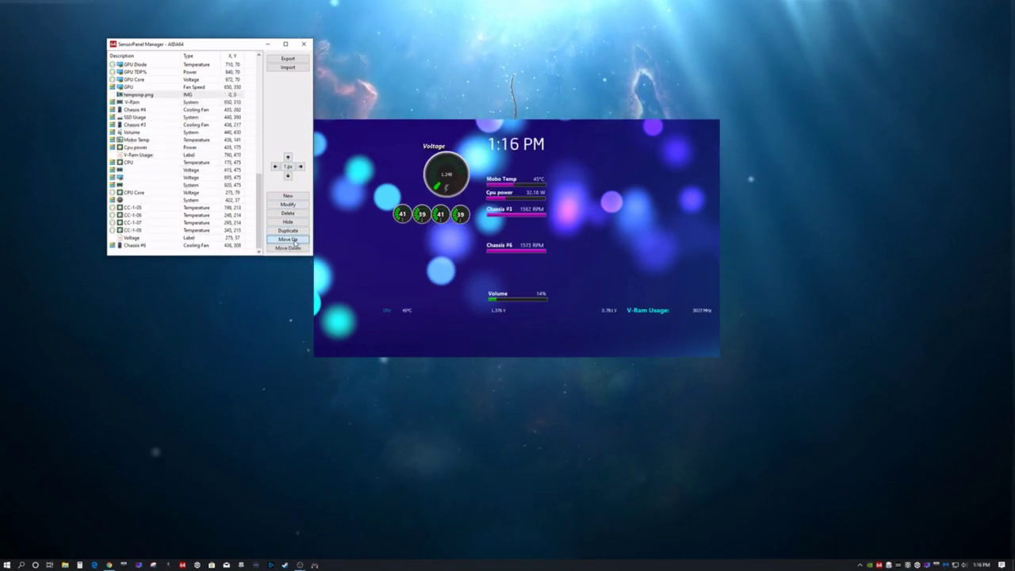
double_click(293, 239)
double_click(293, 239)
double_click(292, 239)
double_click(293, 239)
double_click(293, 240)
double_click(293, 240)
double_click(293, 240)
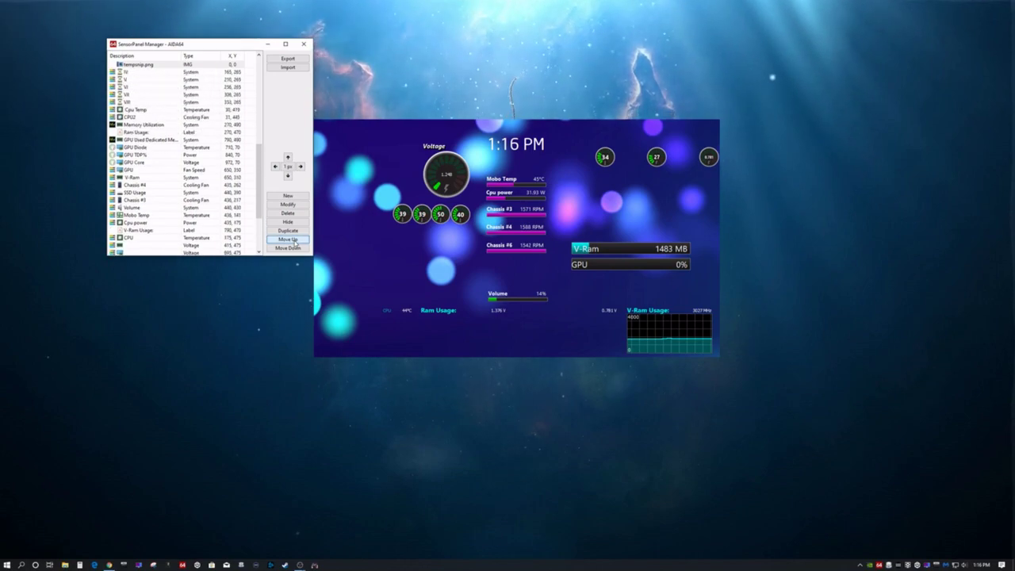
double_click(292, 239)
left_click(292, 239)
double_click(292, 240)
double_click(293, 239)
double_click(293, 239)
double_click(293, 239)
double_click(292, 239)
double_click(292, 239)
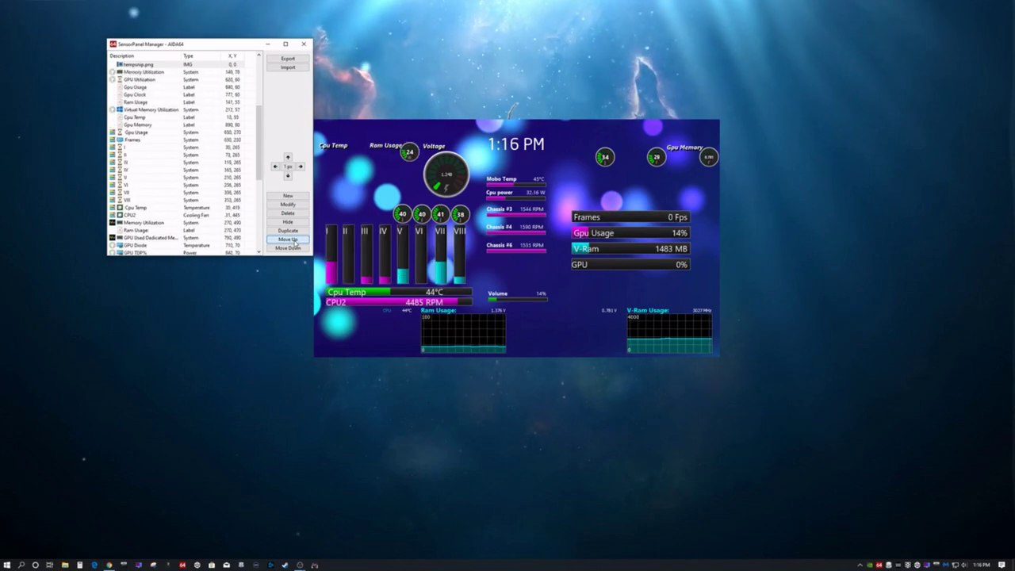
double_click(293, 240)
double_click(294, 239)
double_click(294, 240)
double_click(294, 239)
double_click(294, 239)
double_click(294, 240)
double_click(293, 239)
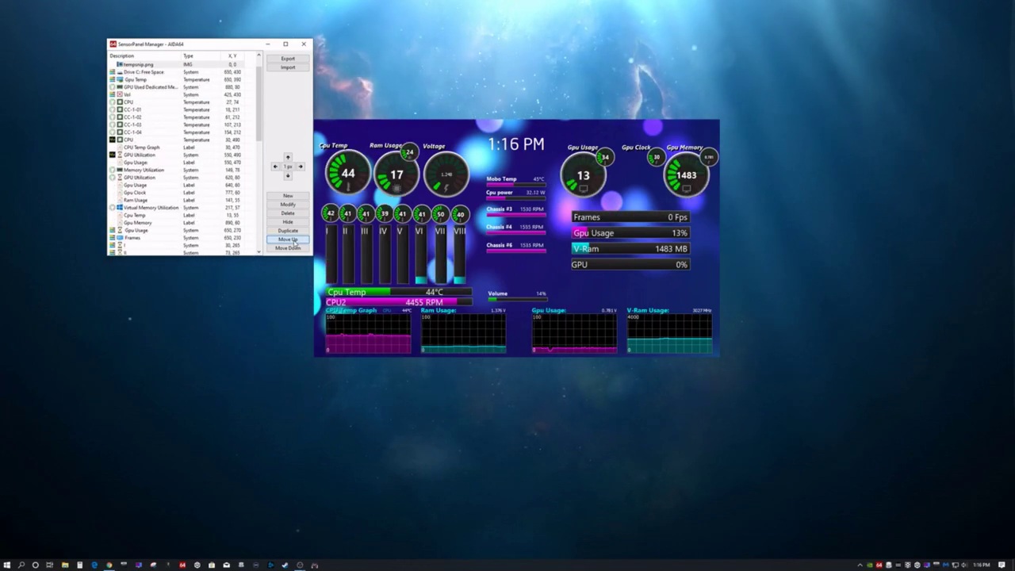
double_click(294, 239)
double_click(293, 240)
left_click(293, 239)
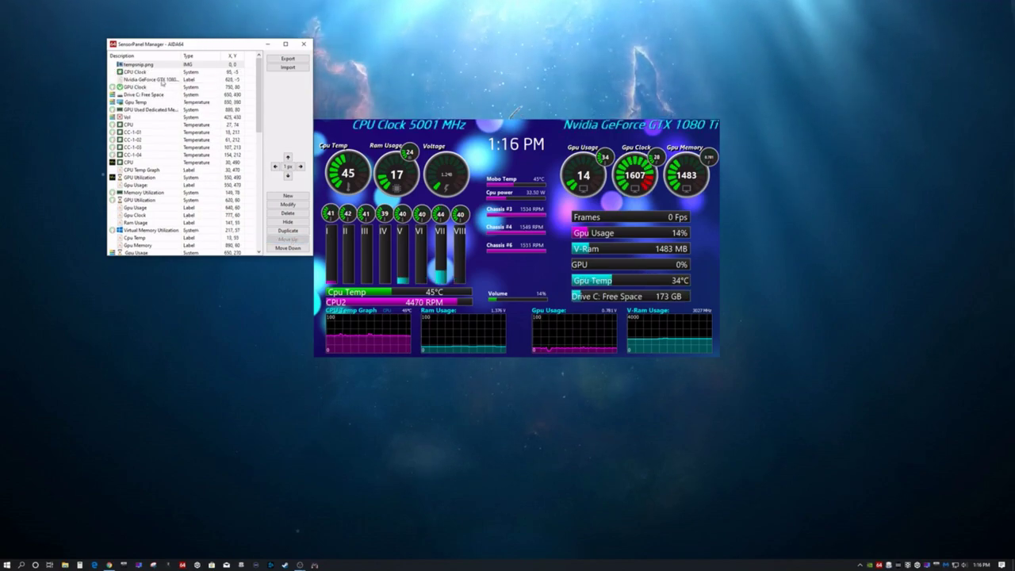
left_click(304, 43)
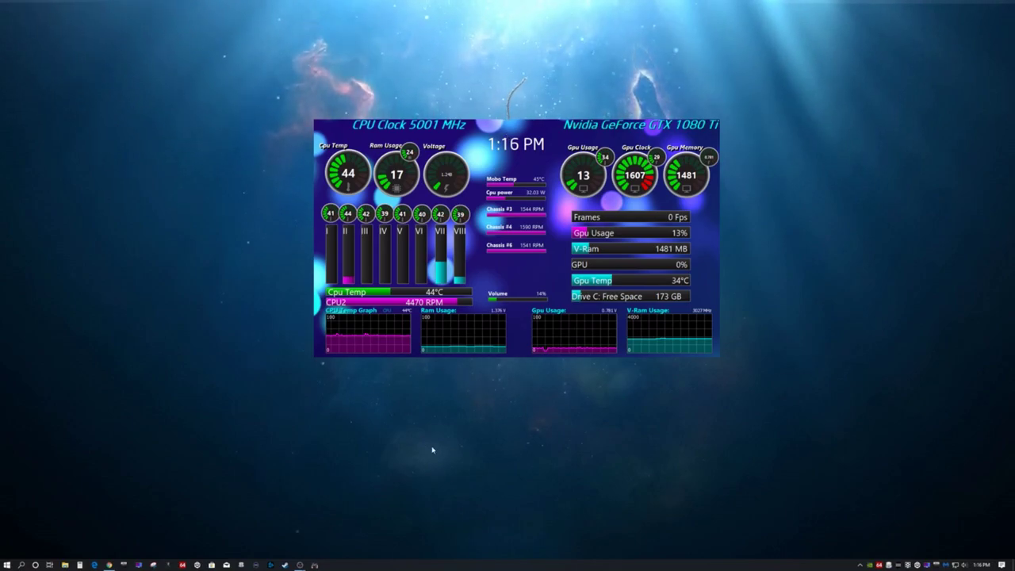
Switch to Chrome, examine the enlarged product picture of the GeeekPi 7 inch 1024 x 600 display on Amazon, and minimize the browser.
left_click(108, 565)
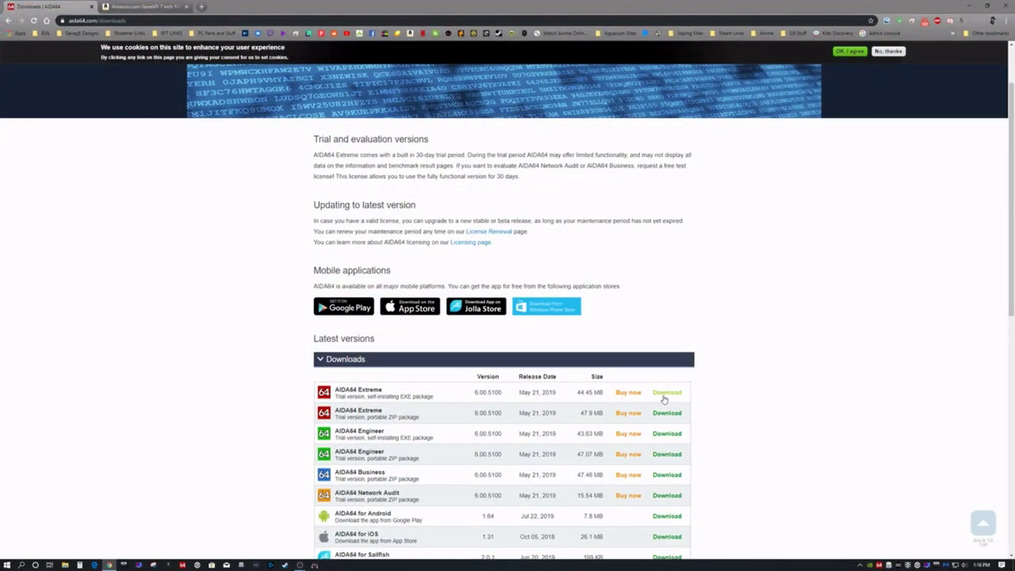
left_click(101, 6)
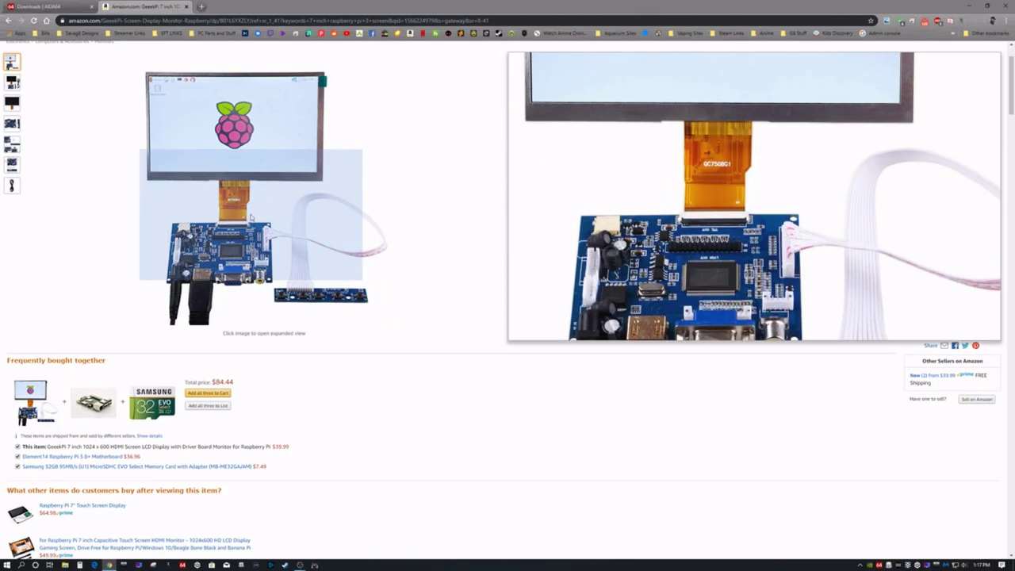
left_click(249, 216)
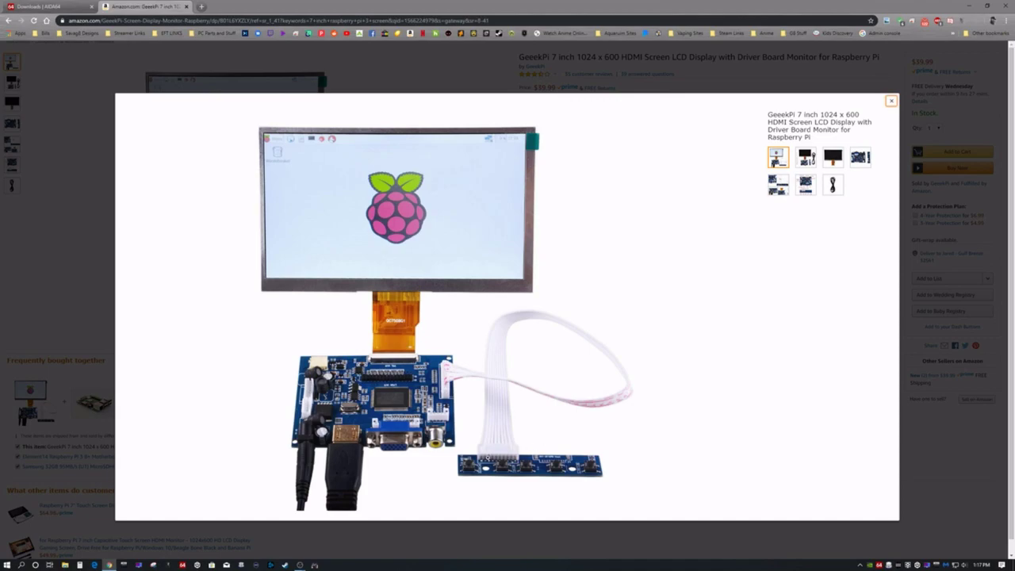
left_click(474, 467)
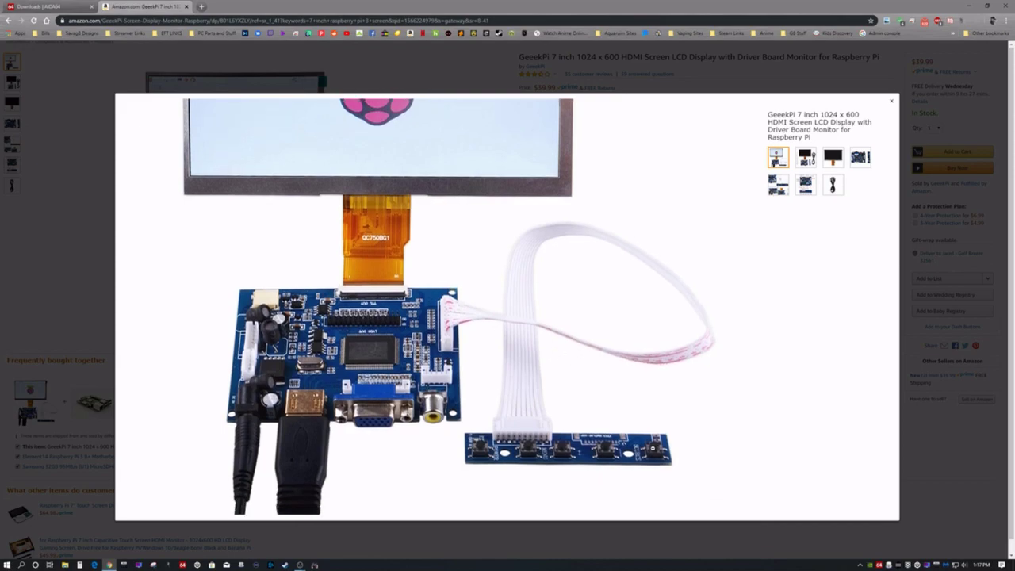
left_click(891, 102)
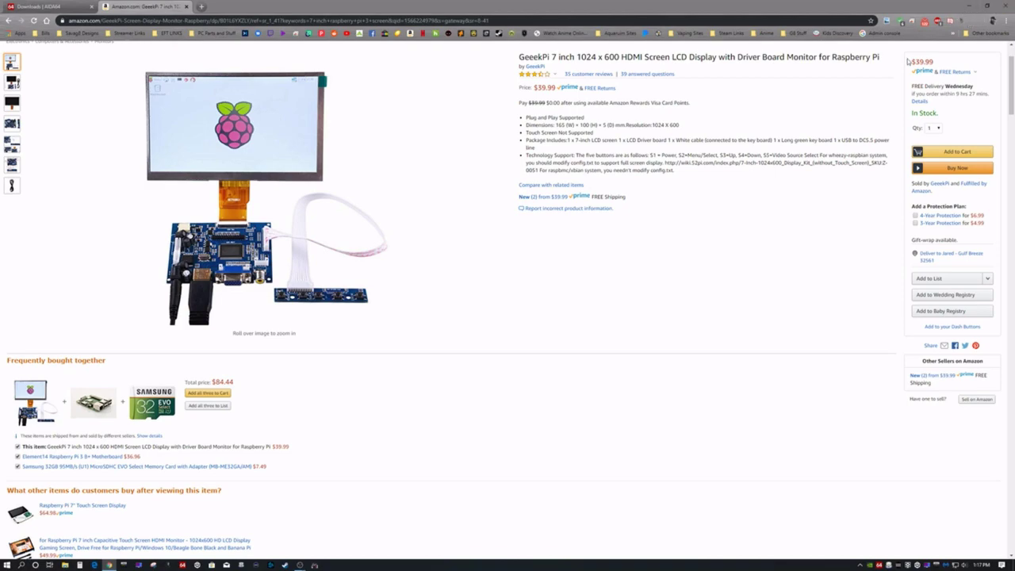
left_click(973, 8)
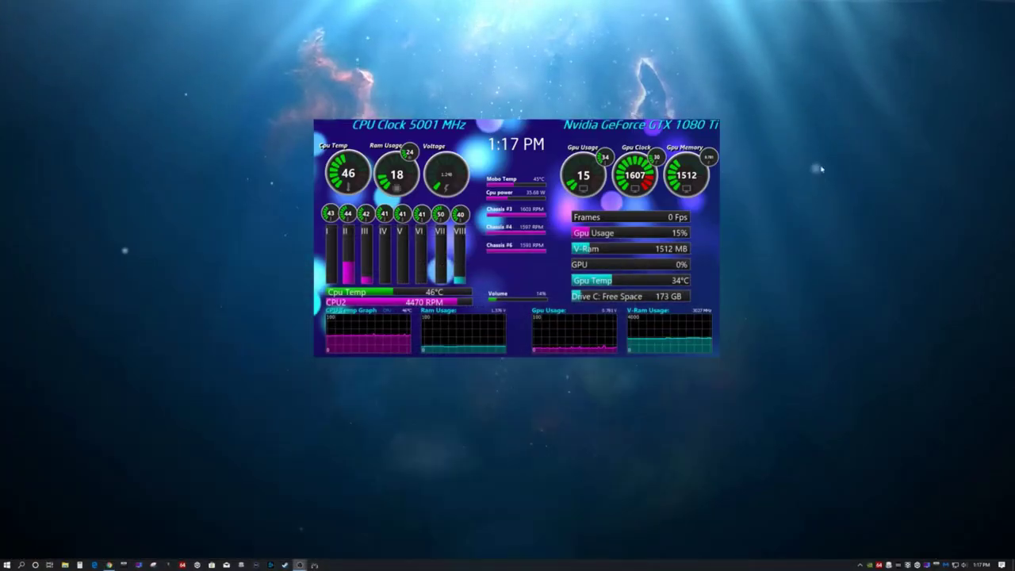
Move the SensorPanel slightly up and to the left on the desktop.
right_click(438, 430)
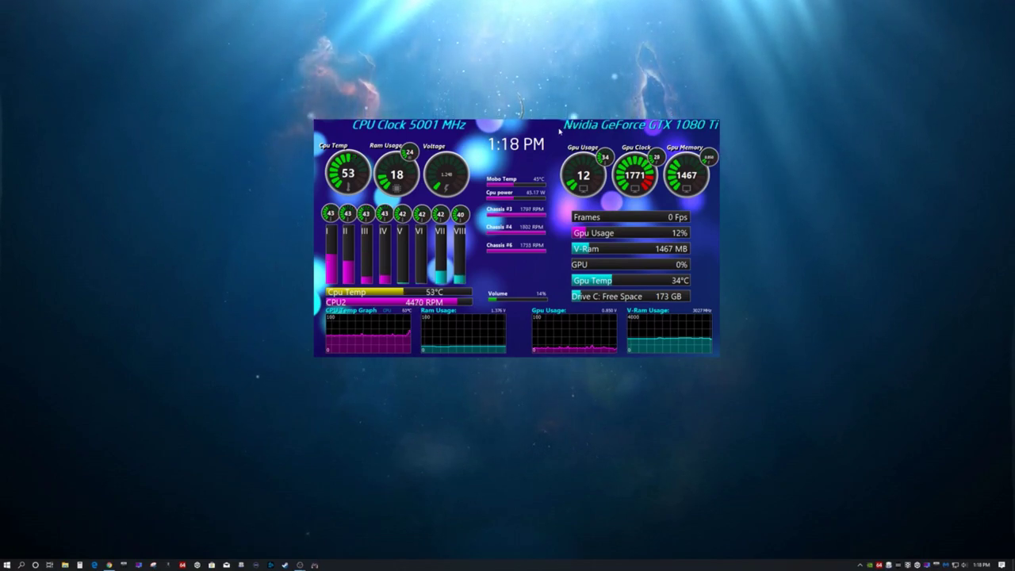
left_click_drag(559, 133, 521, 111)
Open the Windows display settings, select display 2, try shifting its position above display 1, and close the settings without applying.
right_click(529, 388)
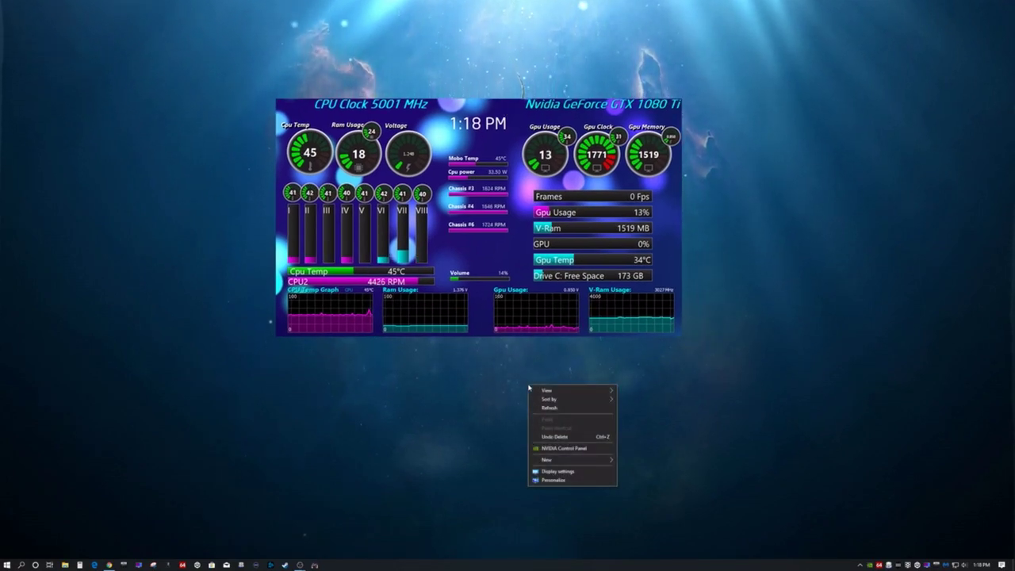
left_click(556, 475)
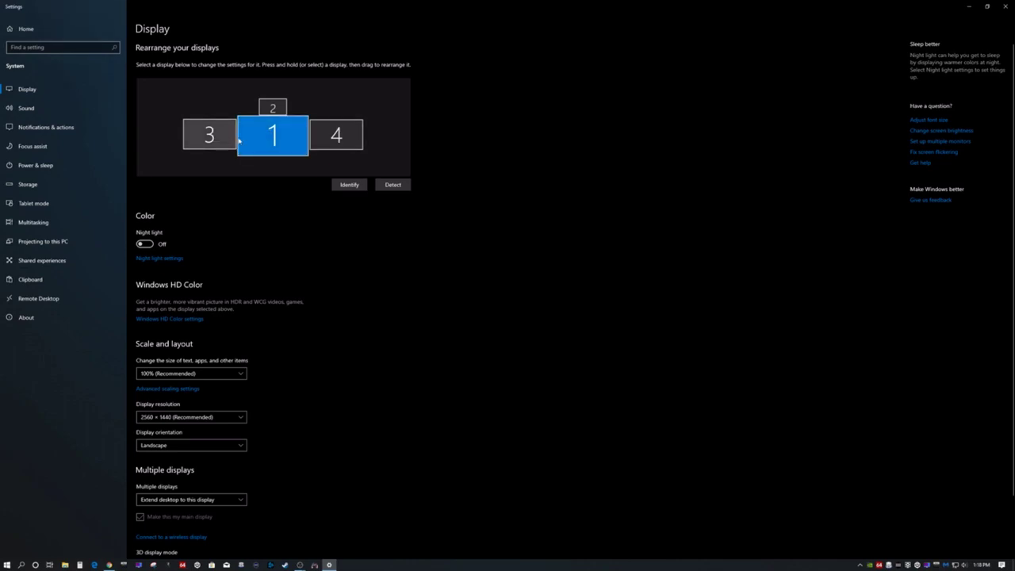
left_click(274, 107)
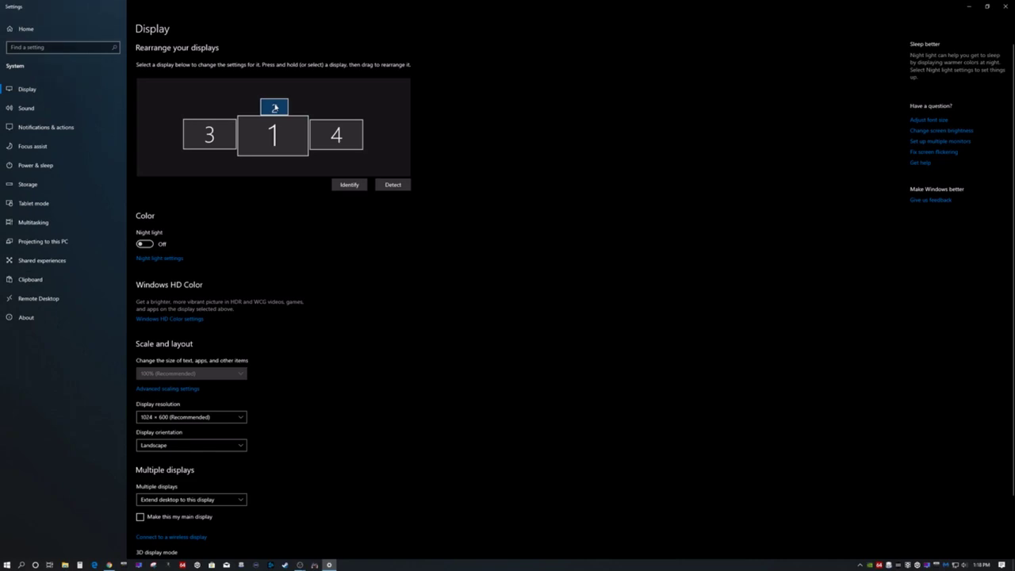
left_click_drag(275, 107, 294, 110)
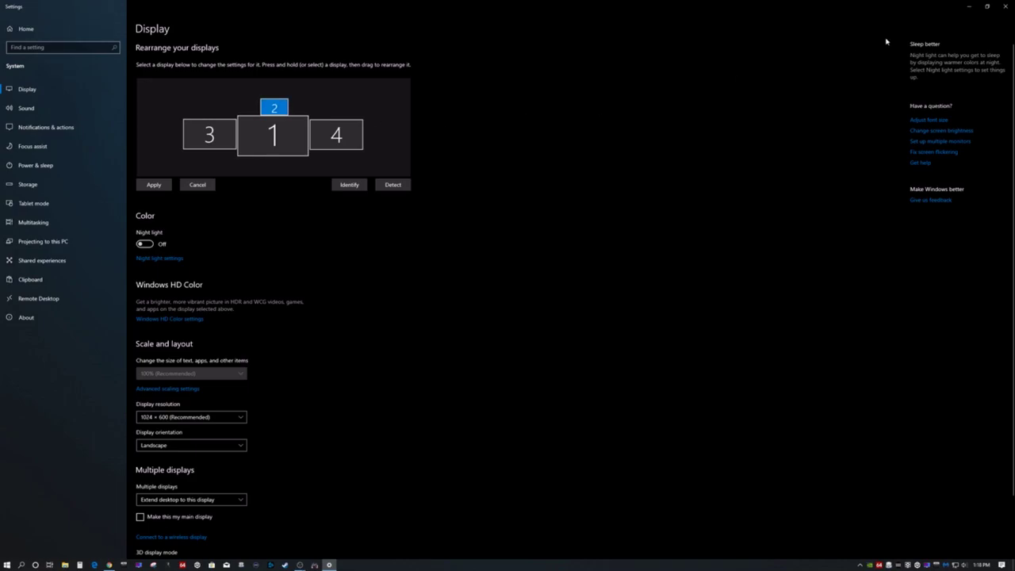
left_click(1006, 7)
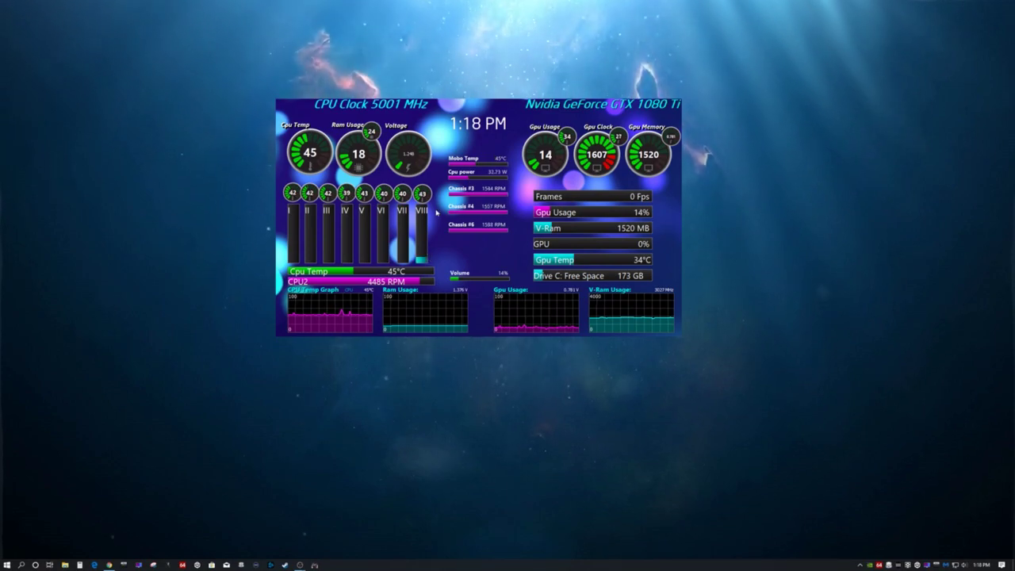
Open the Mobo Temp item for modification, review its value and bar settings, and view the minimum bar color choices without changing them.
right_click(468, 166)
left_click(480, 194)
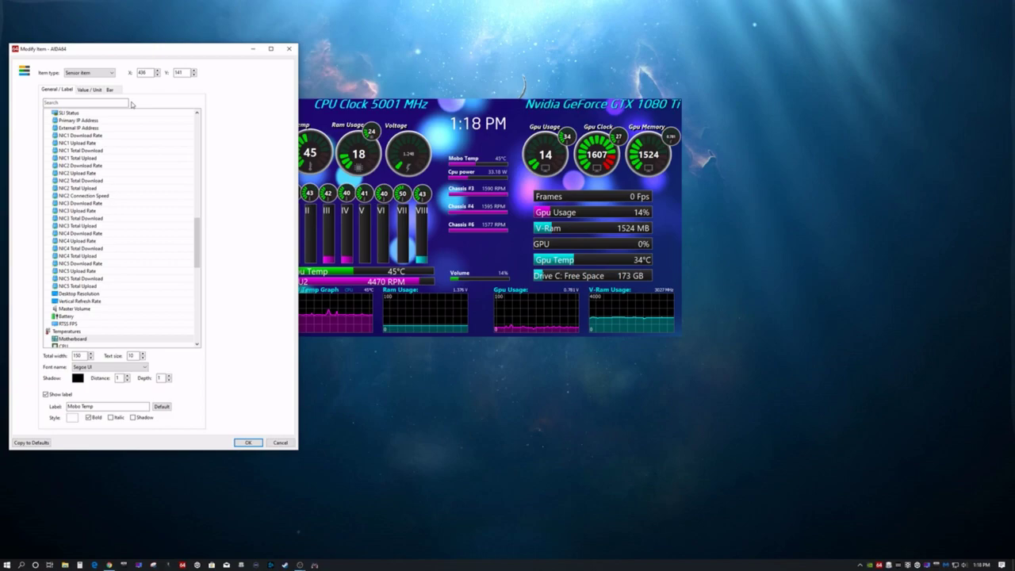
left_click(92, 90)
left_click(117, 92)
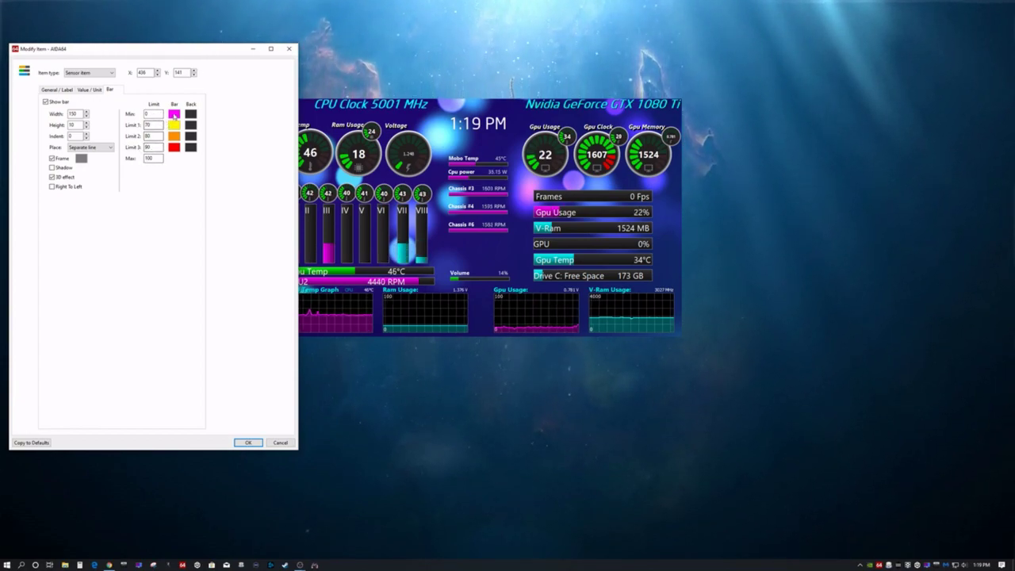
left_click(174, 114)
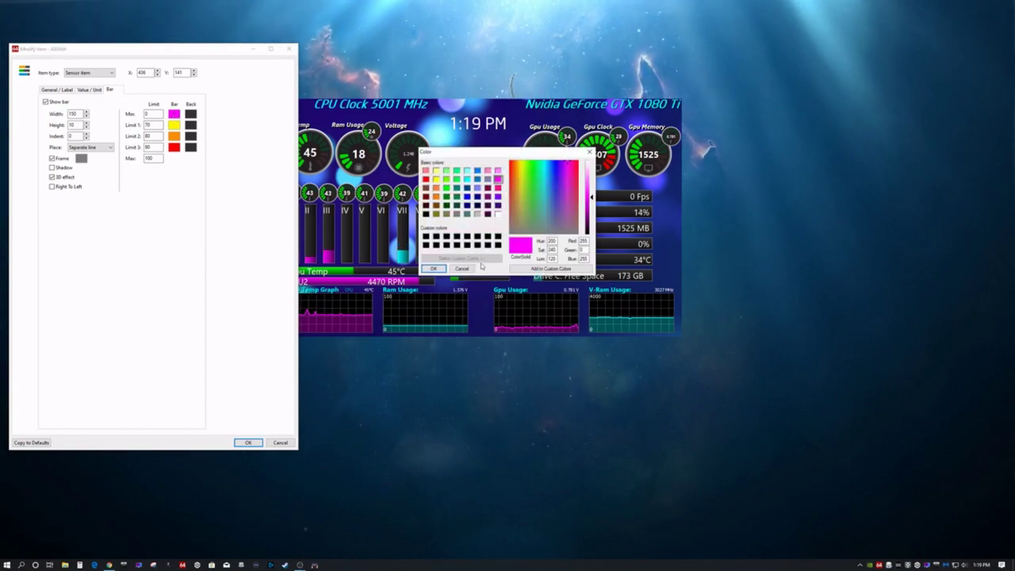
left_click(589, 151)
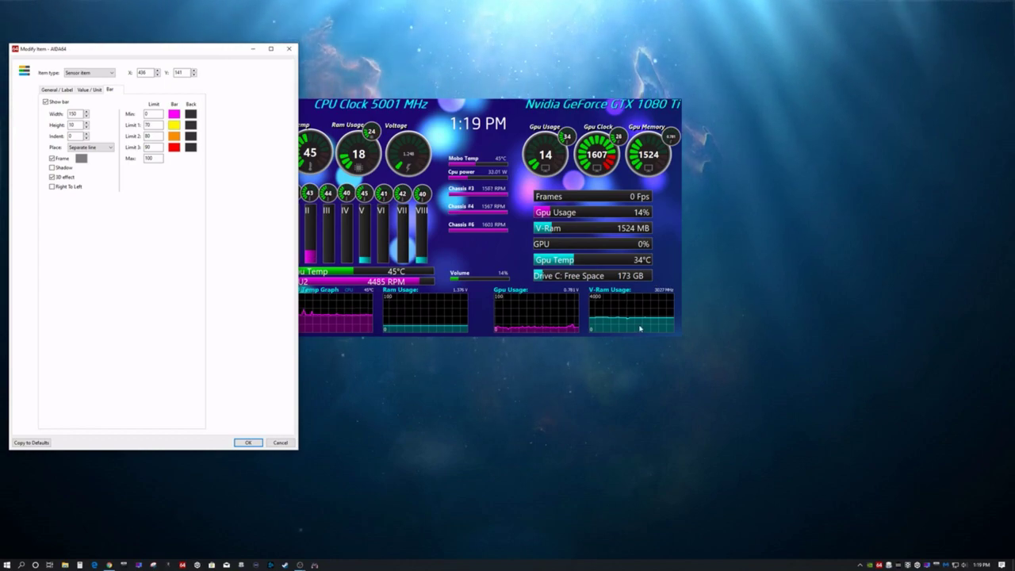
Change the Ram Usage graph's color from the basic palette to magenta and save the item.
left_click(289, 48)
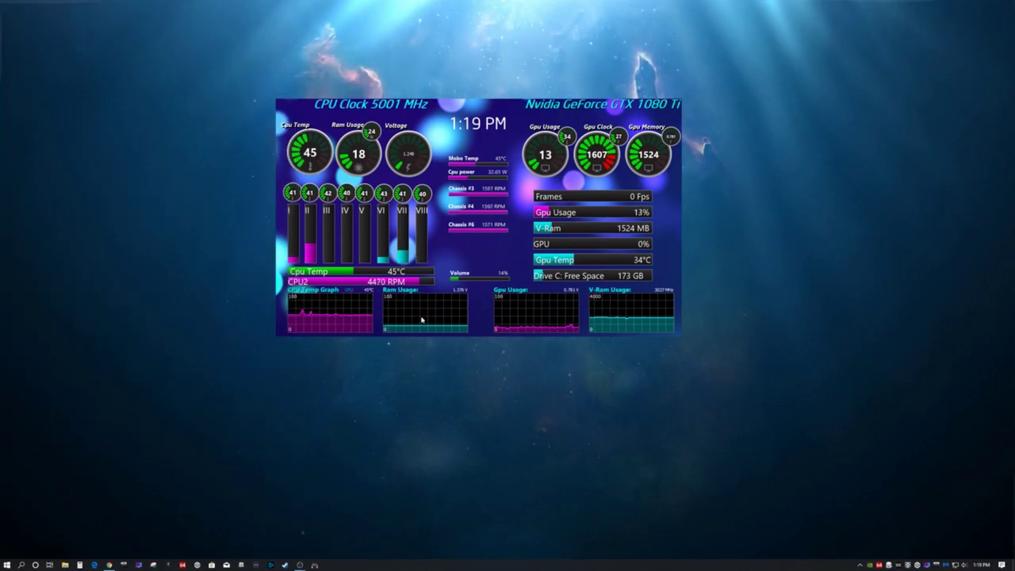
right_click(422, 320)
left_click(448, 341)
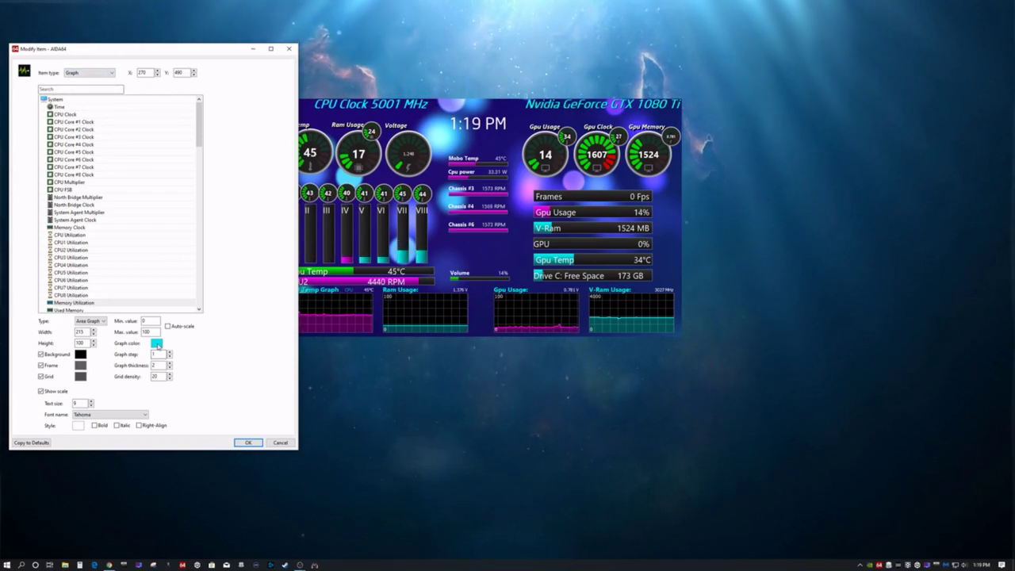
left_click(157, 343)
left_click(498, 180)
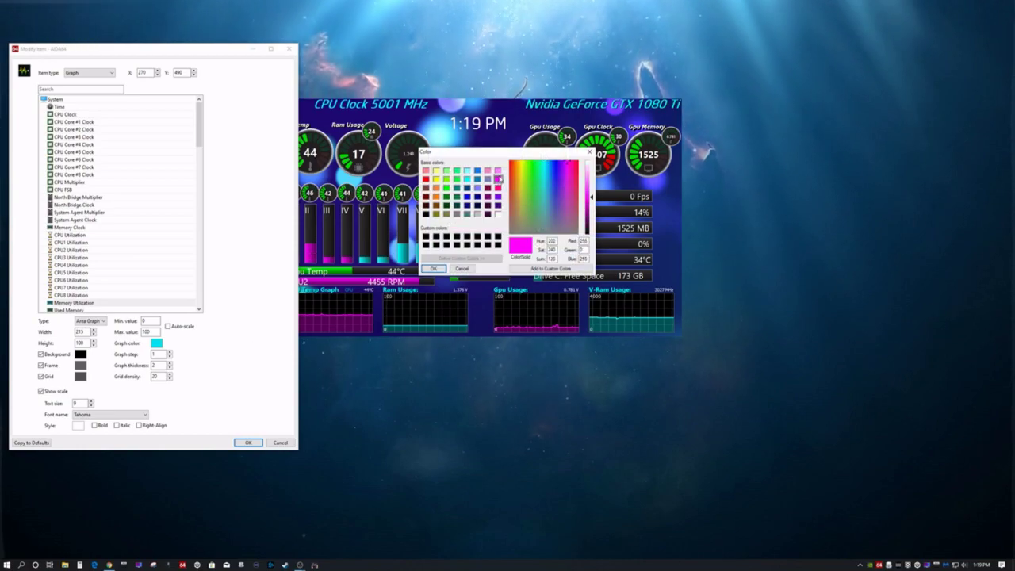
left_click(433, 270)
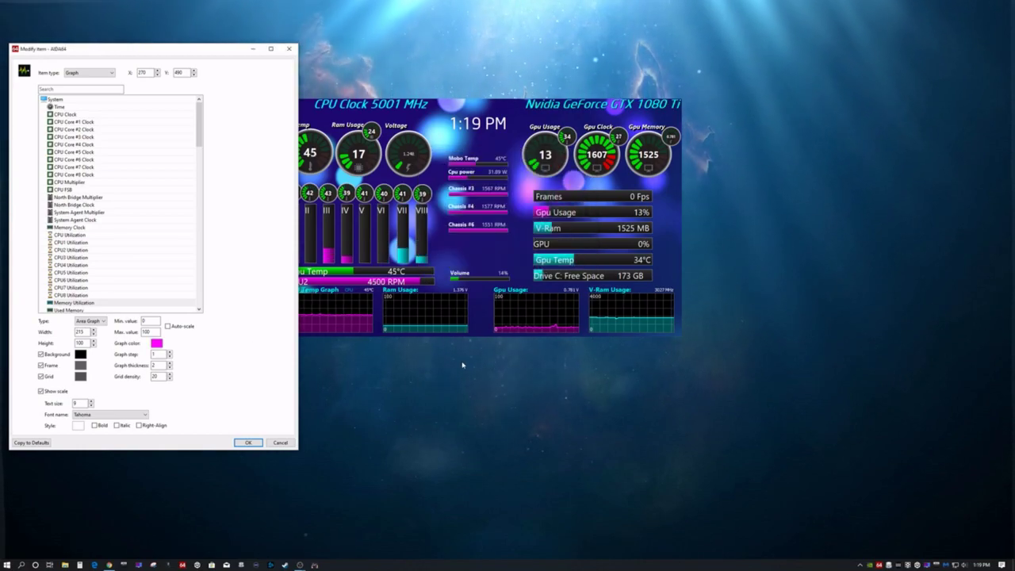
left_click(248, 443)
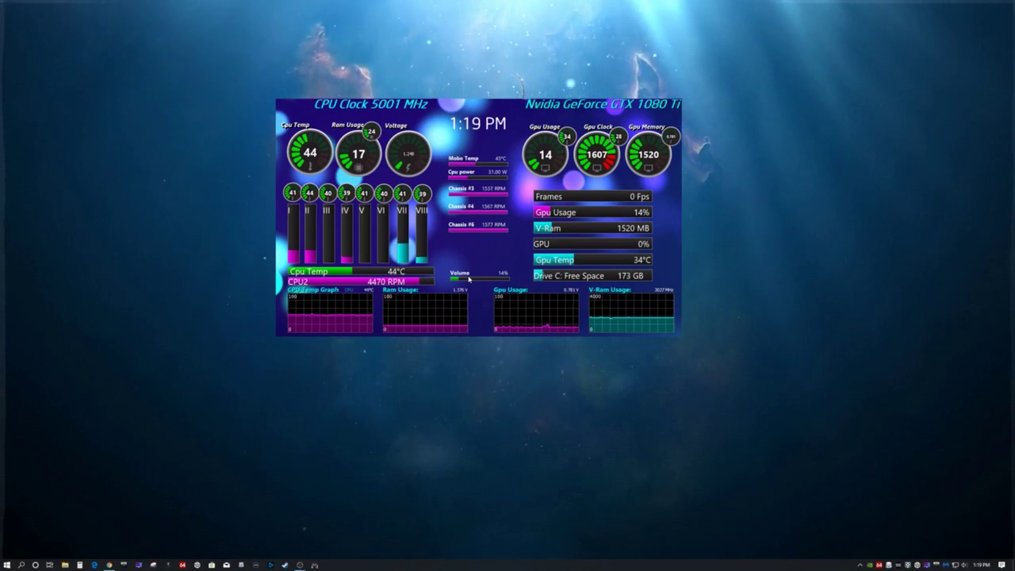
Open the SensorPanel Manager, view the import dialog for SensorPanel files, and close both without importing anything.
left_click_drag(522, 111, 567, 145)
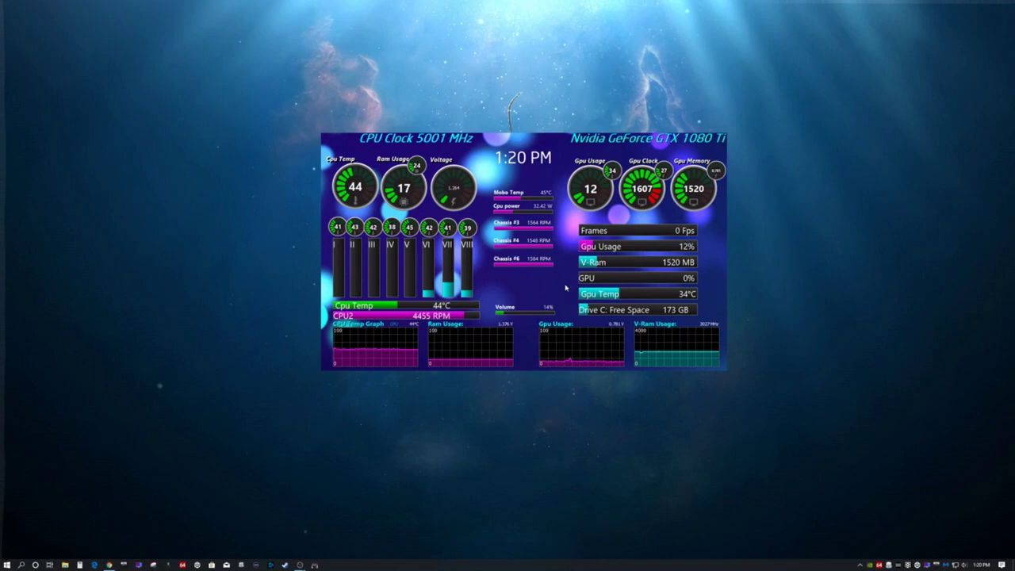
right_click(517, 285)
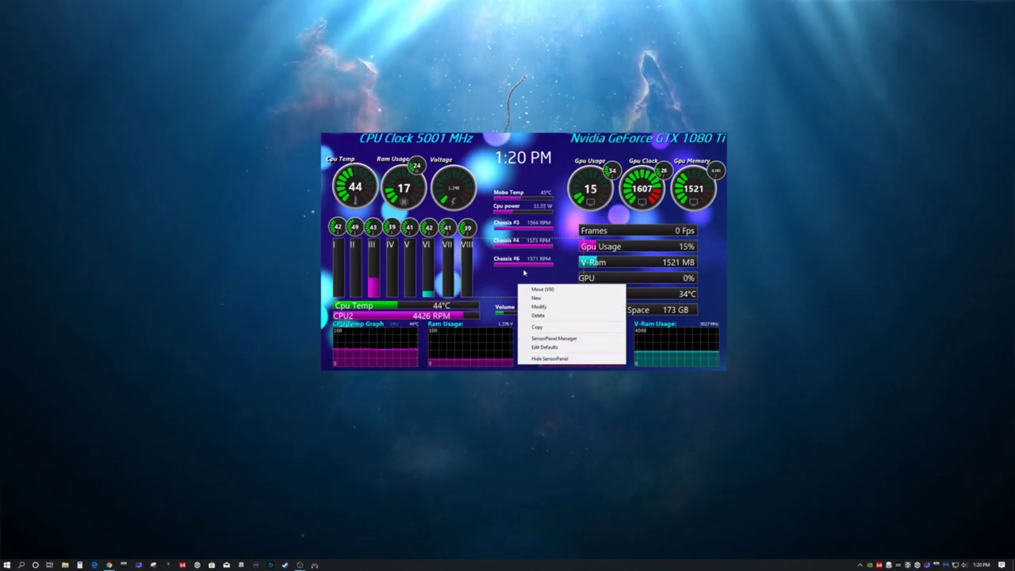
right_click(506, 280)
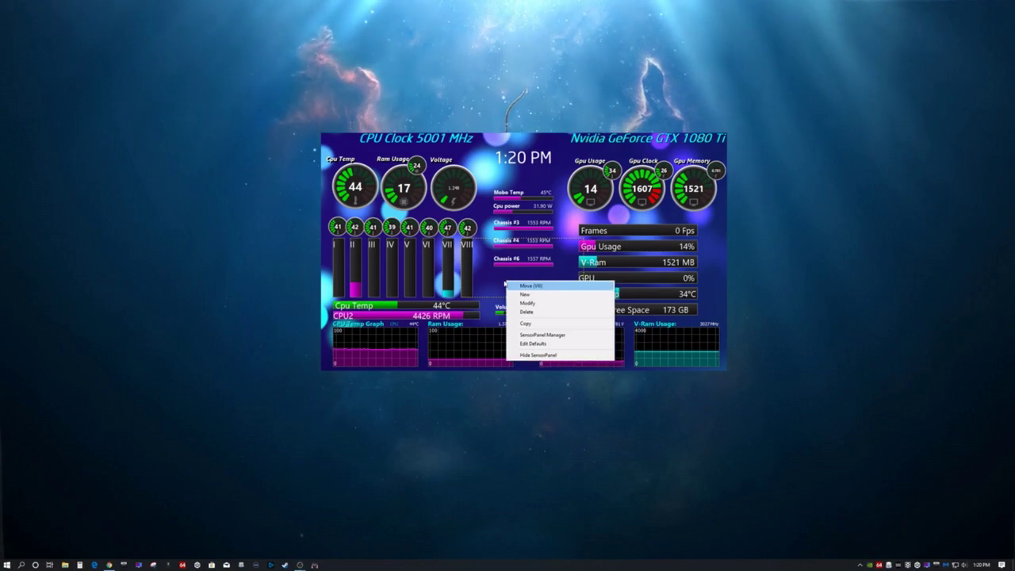
left_click(542, 335)
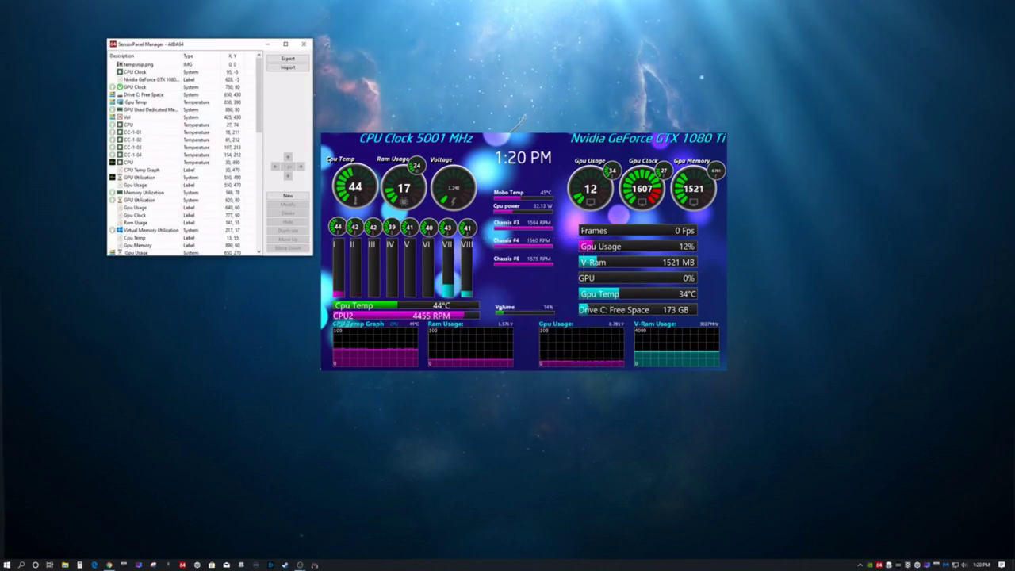
left_click(298, 69)
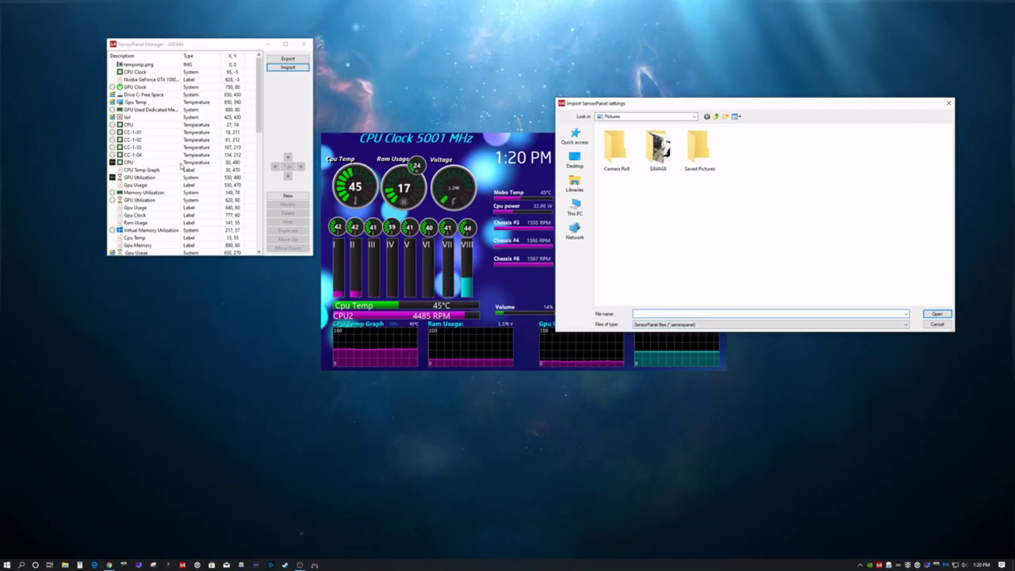
key("Escape")
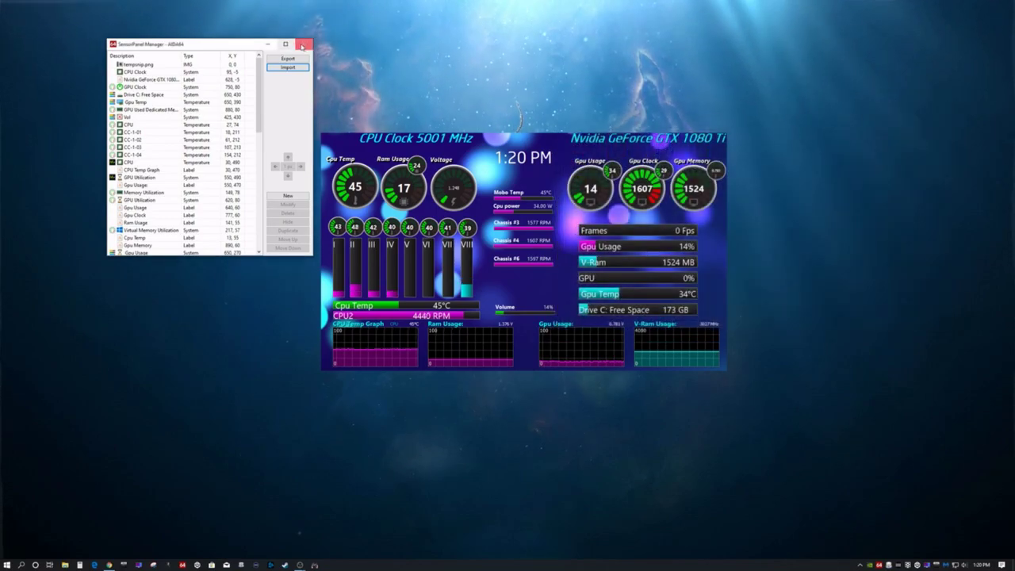
left_click(304, 43)
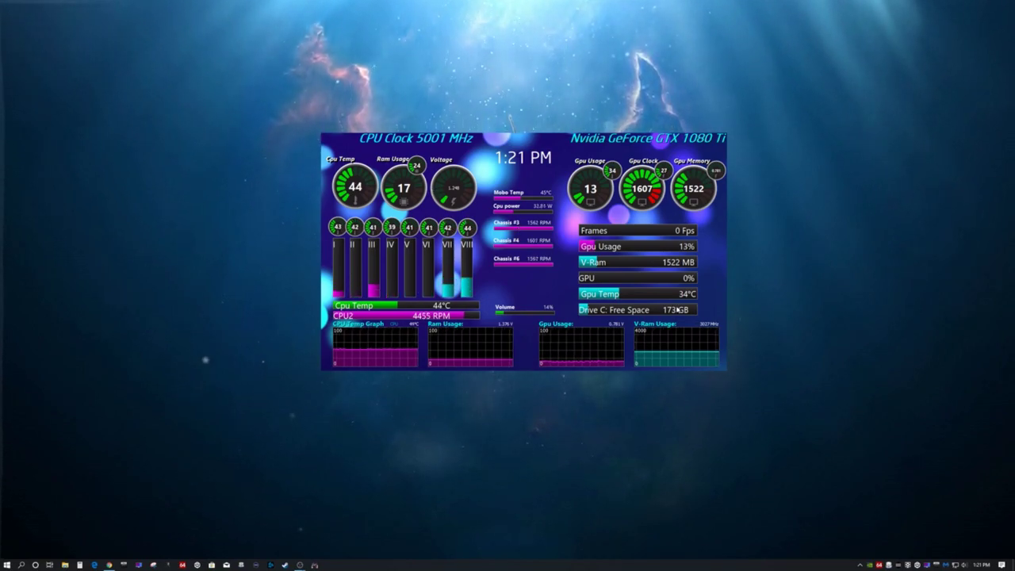
Move the SensorPanel to the upper-right corner of the desktop.
right_click(636, 229)
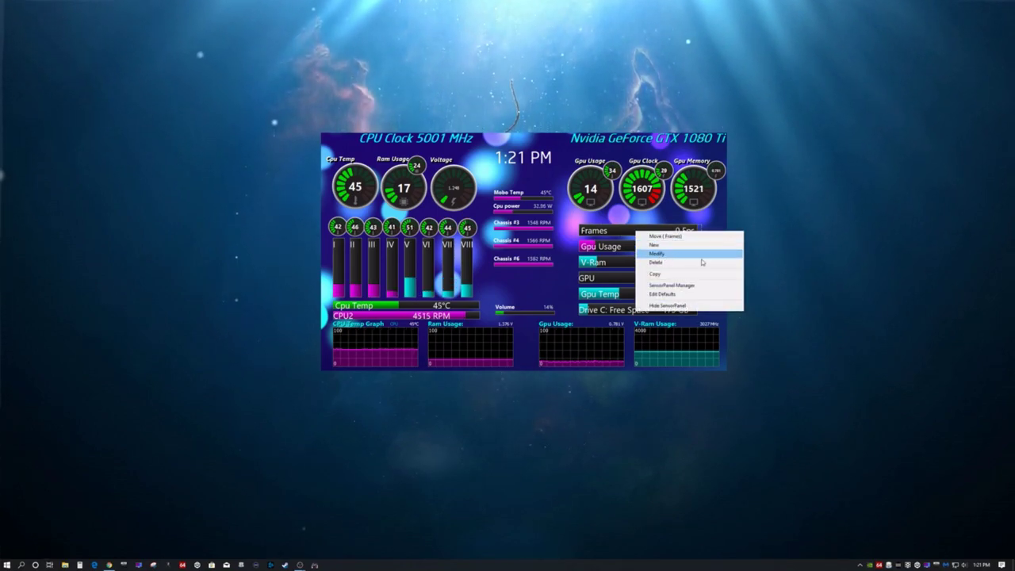
left_click(533, 148)
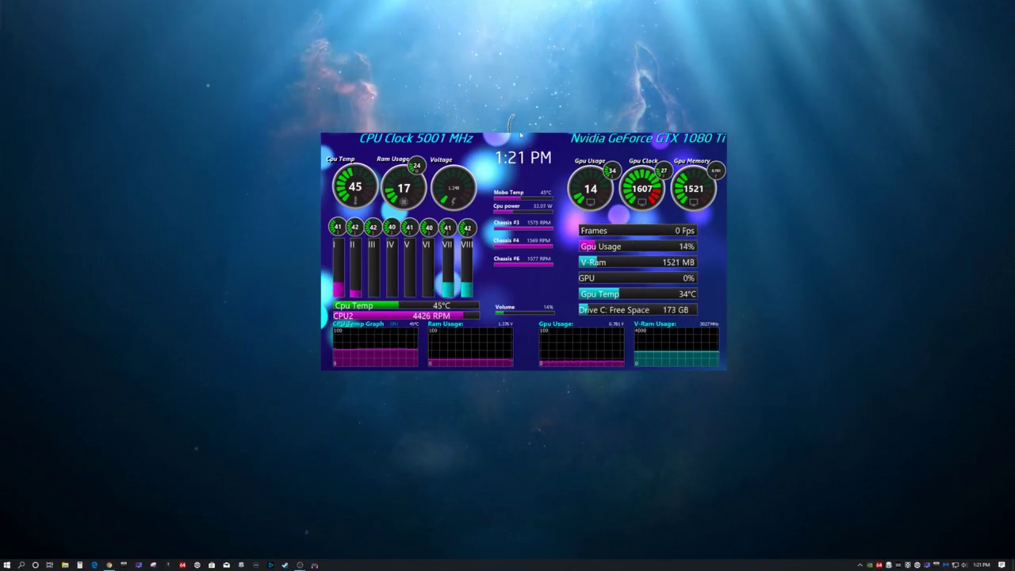
left_click_drag(521, 136, 798, 20)
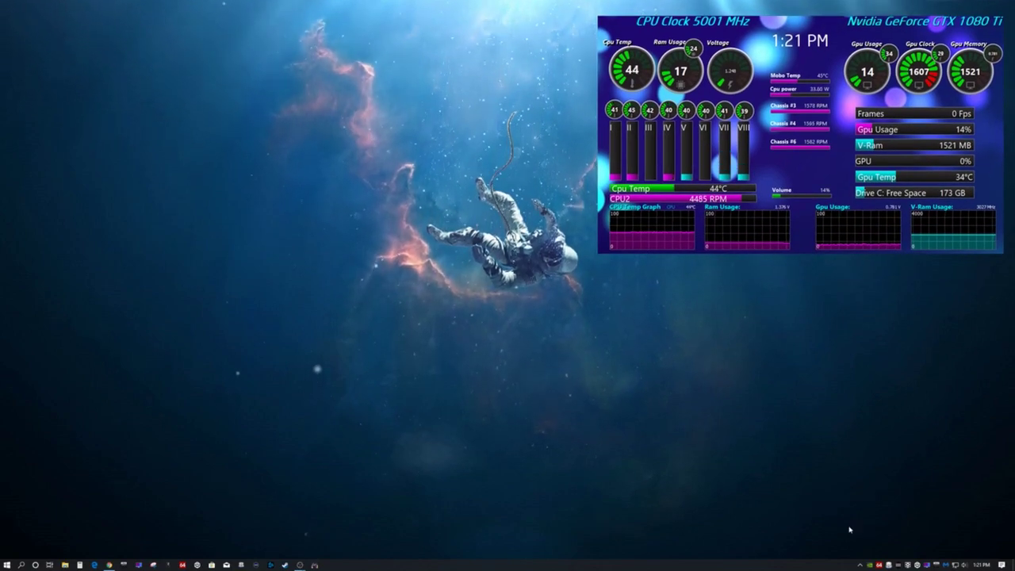
In the AIDA64 SensorPanel preferences, prevent the panel from being minimized, lock its position and size, and apply the settings.
right_click(879, 566)
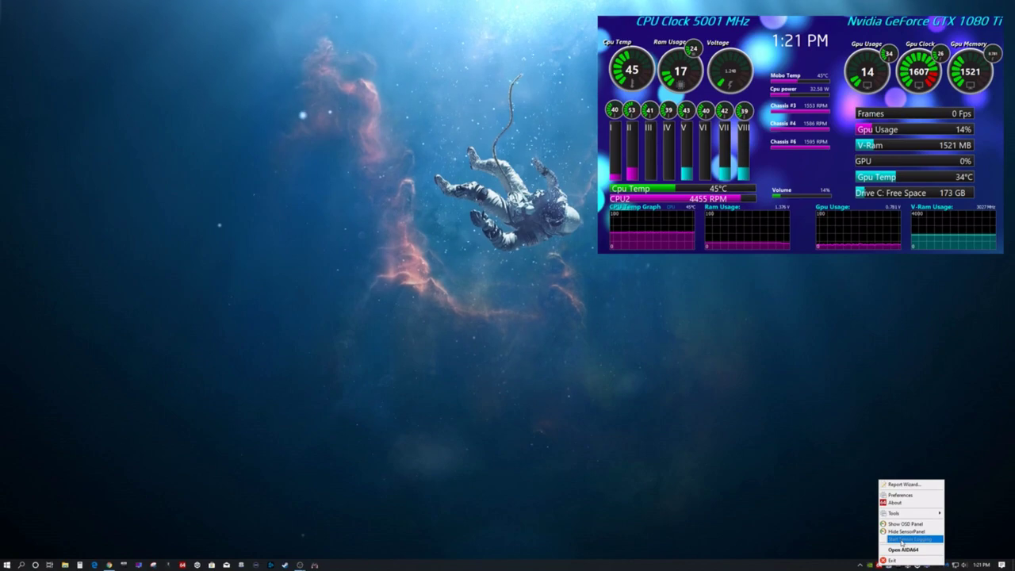
left_click(900, 495)
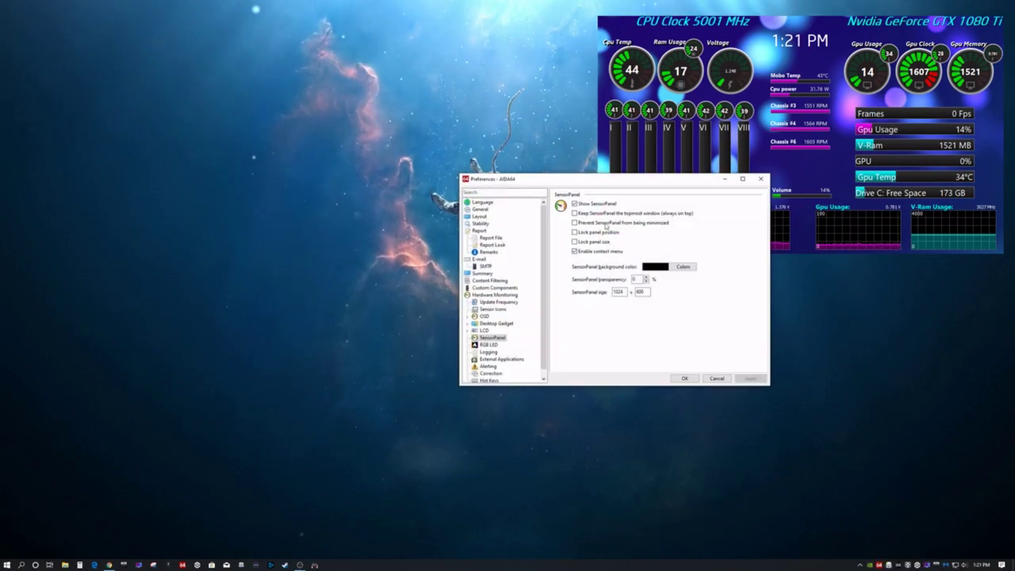
left_click_drag(606, 179, 412, 174)
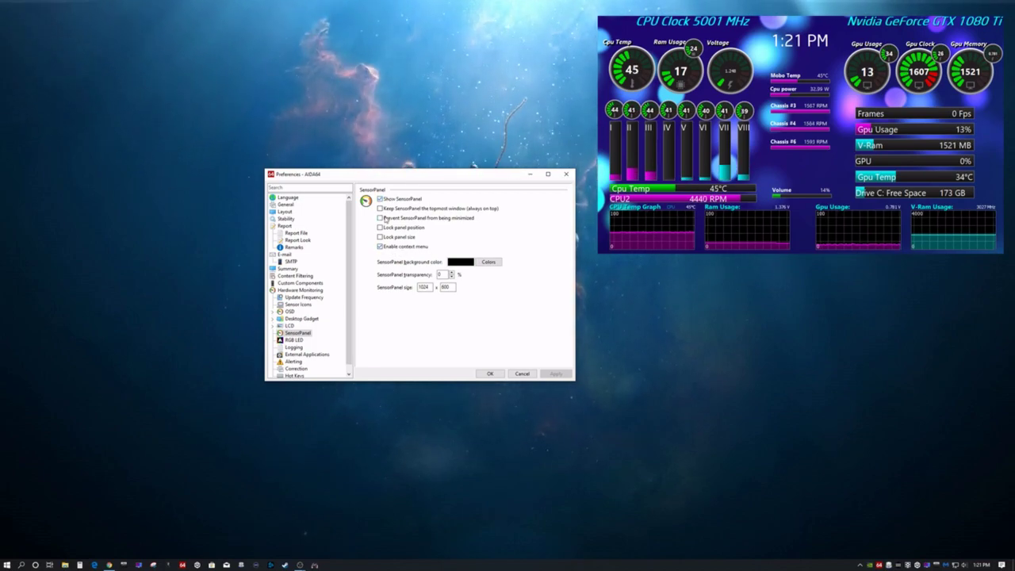
left_click(379, 218)
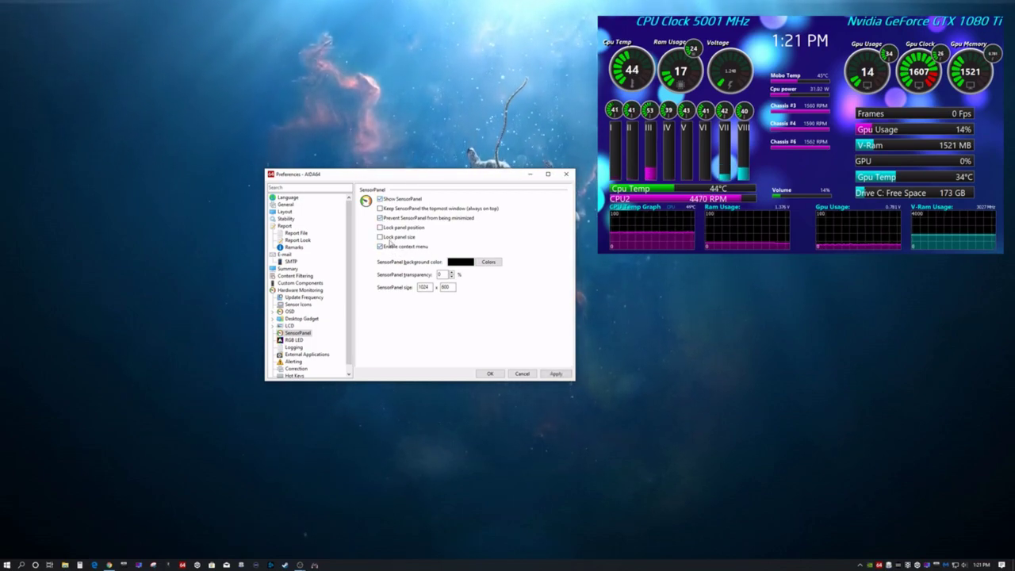
left_click(380, 227)
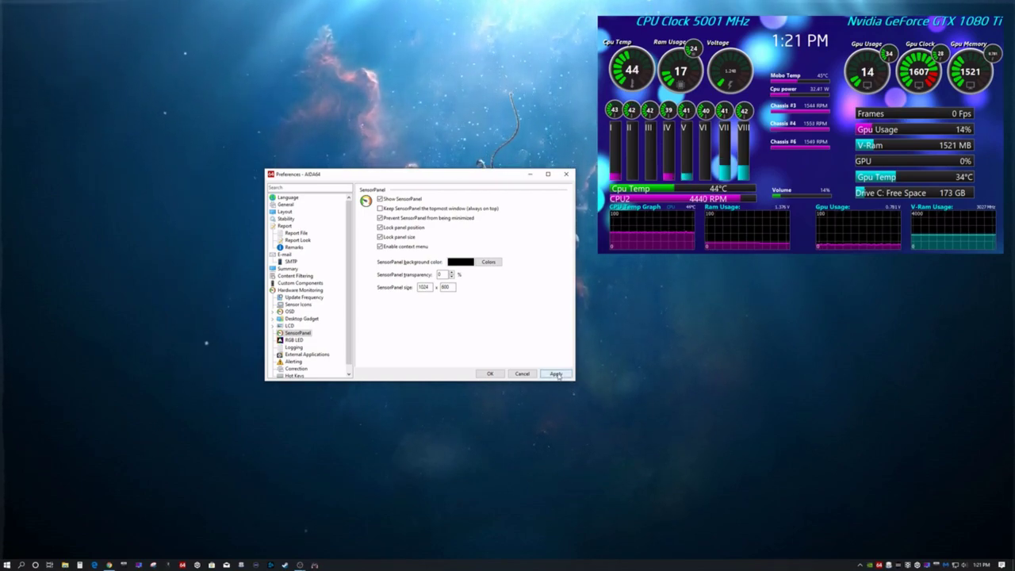
left_click(566, 174)
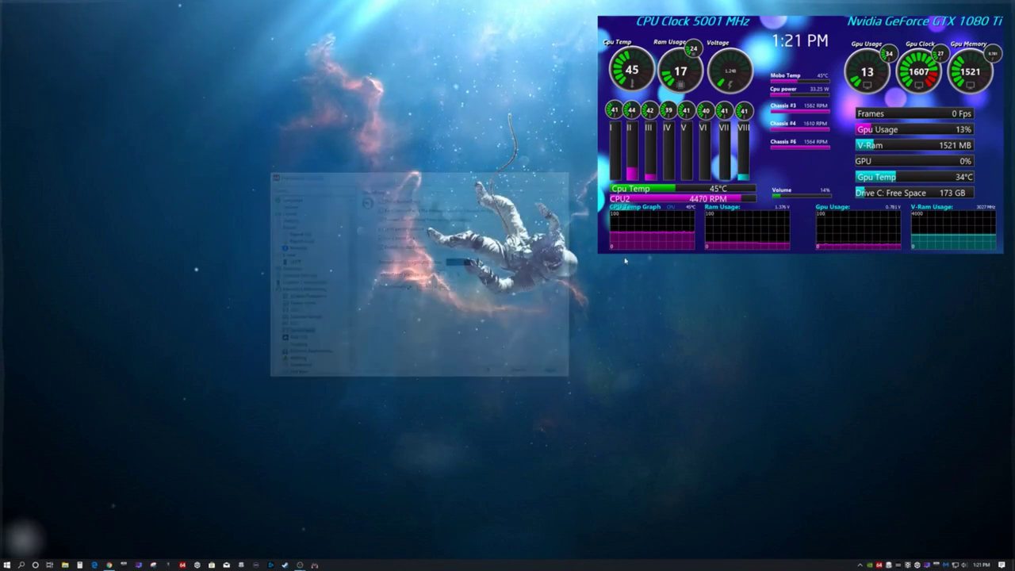
right_click(807, 166)
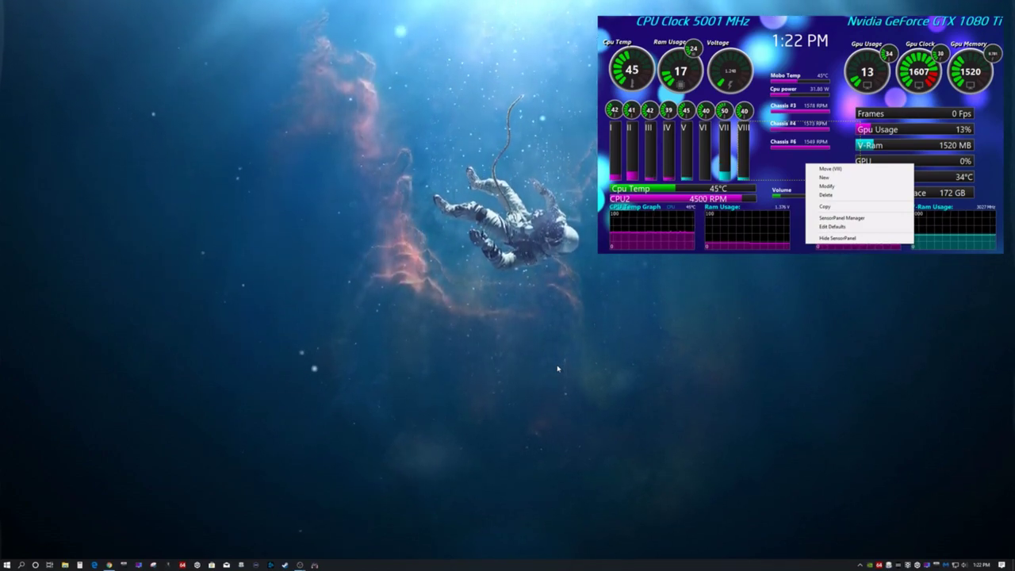
left_click(800, 26)
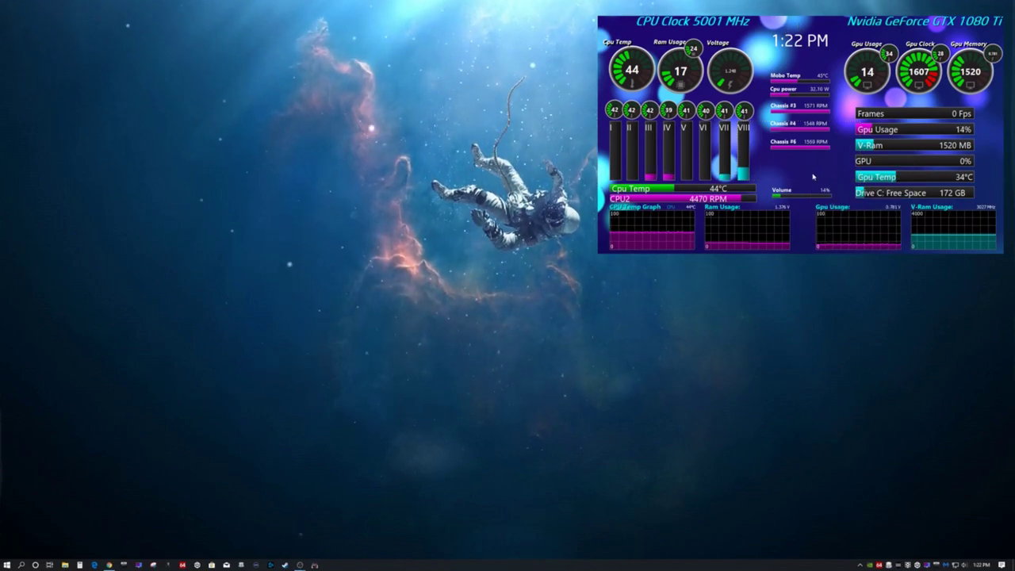